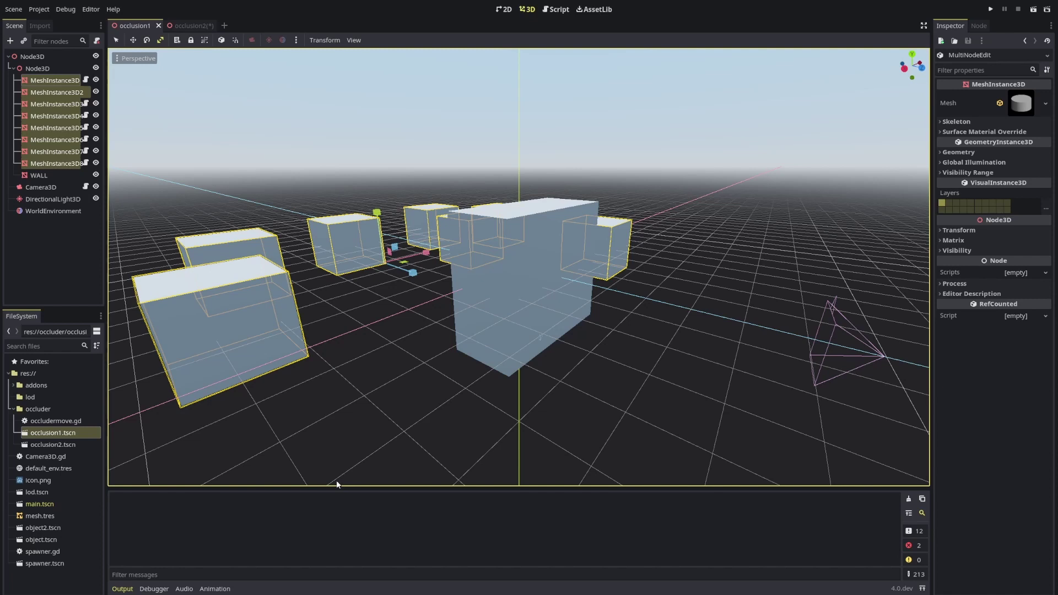
Examine the WALL mesh and the group of boxes behind it in the occlusion1 scene
click(74, 257)
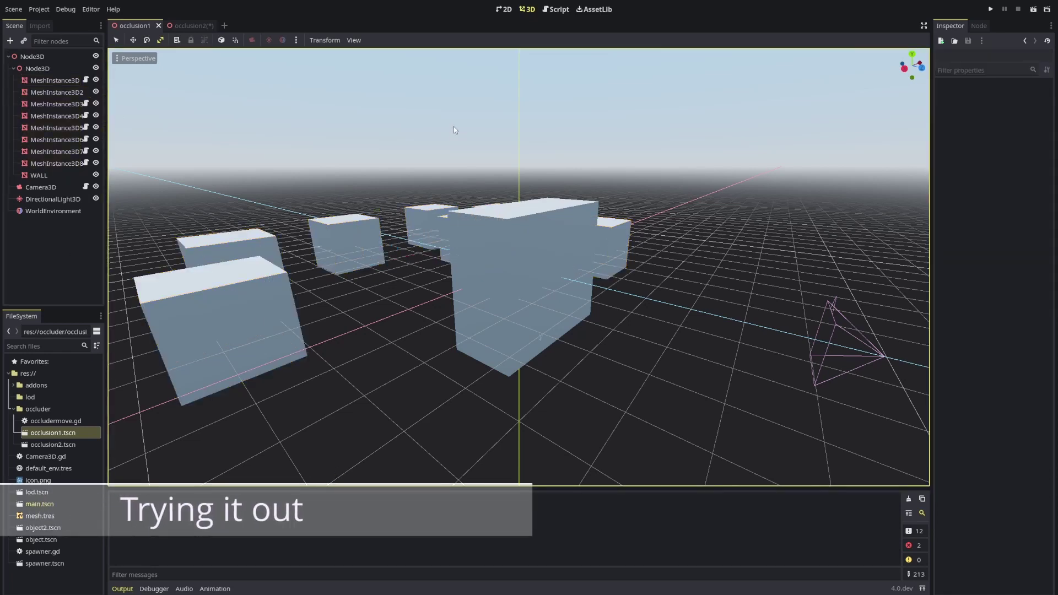
mouse_move(454, 127)
middle_down()
mouse_move(468, 130)
mouse_move(453, 127)
middle_up()
scroll(454, 128, up, 4)
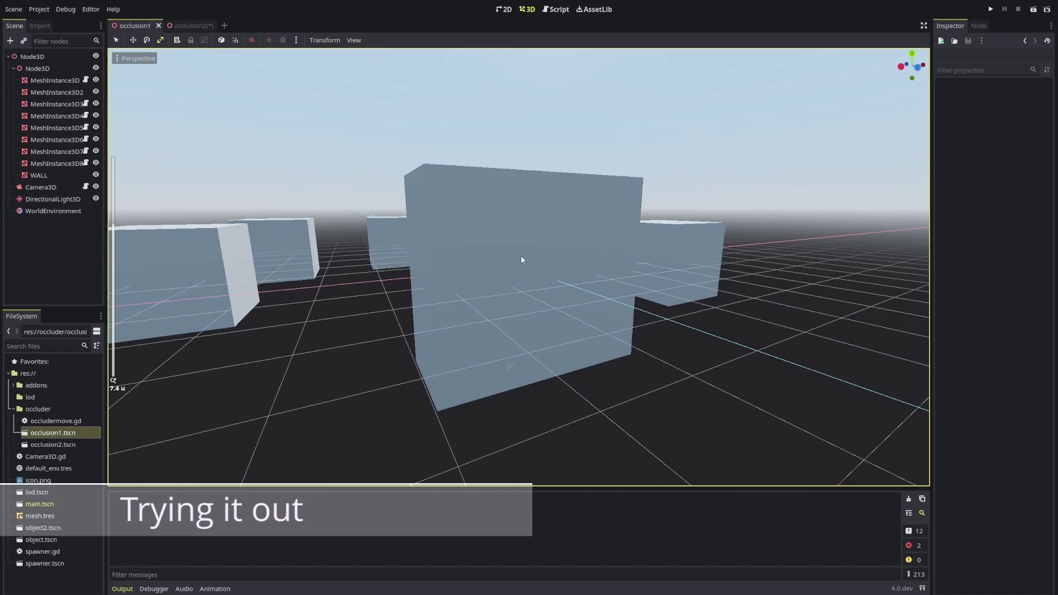
click(39, 175)
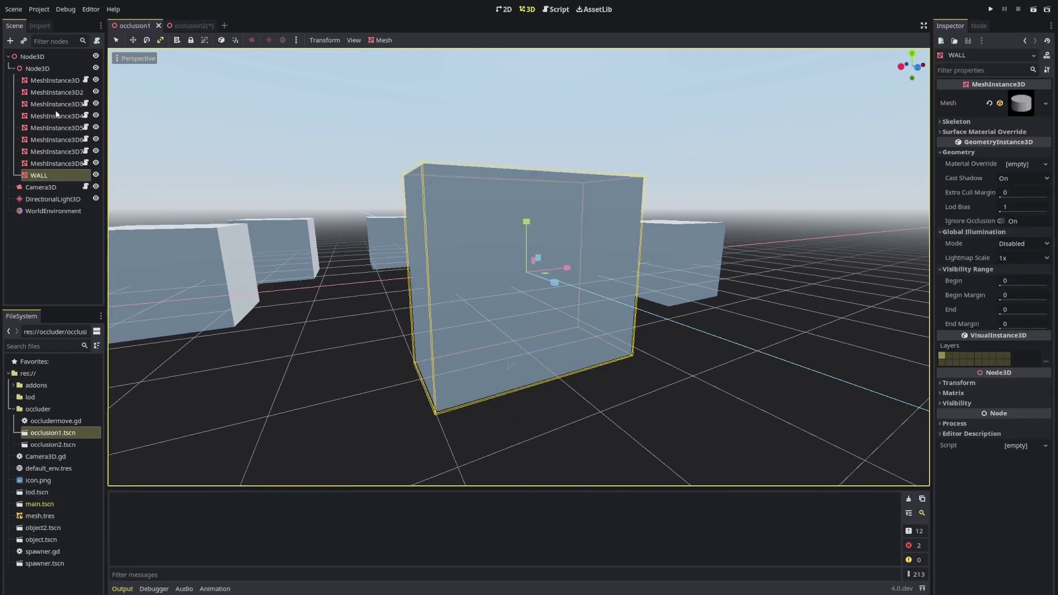
mouse_move(417, 86)
middle_down()
mouse_move(377, 84)
mouse_move(401, 86)
middle_up()
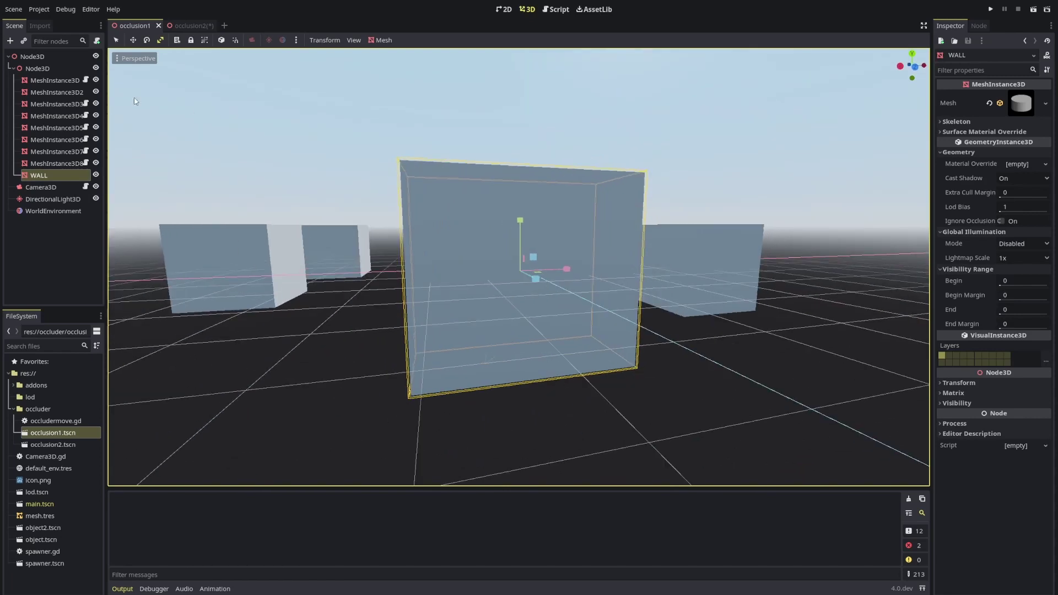
click(52, 82)
shift+click(51, 163)
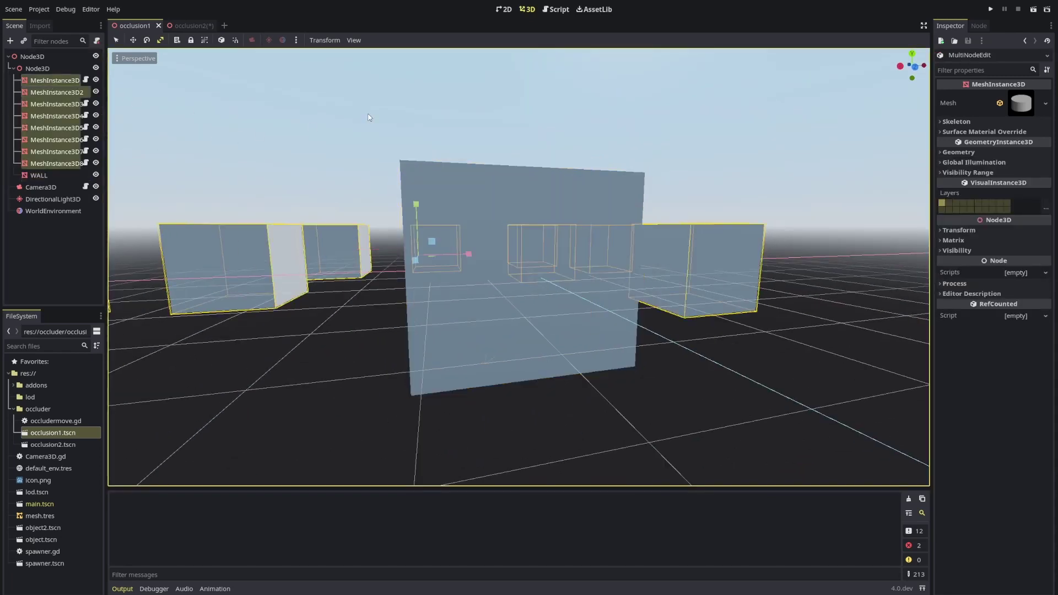
middle_drag(456, 94, 445, 139)
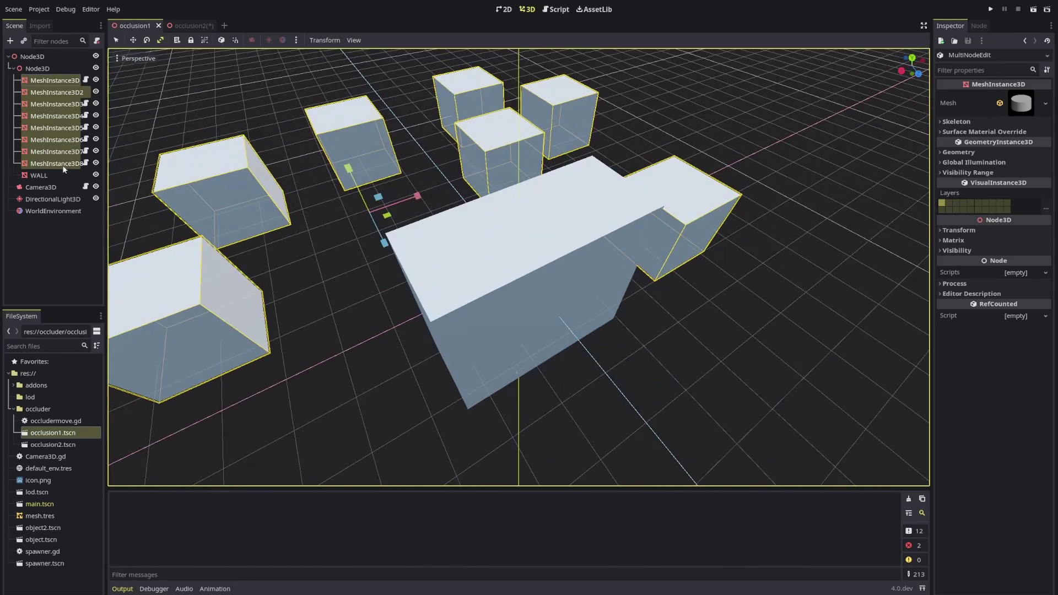
Add an OccluderInstance3D node as a child of the root Node3D
click(57, 70)
right_click(42, 60)
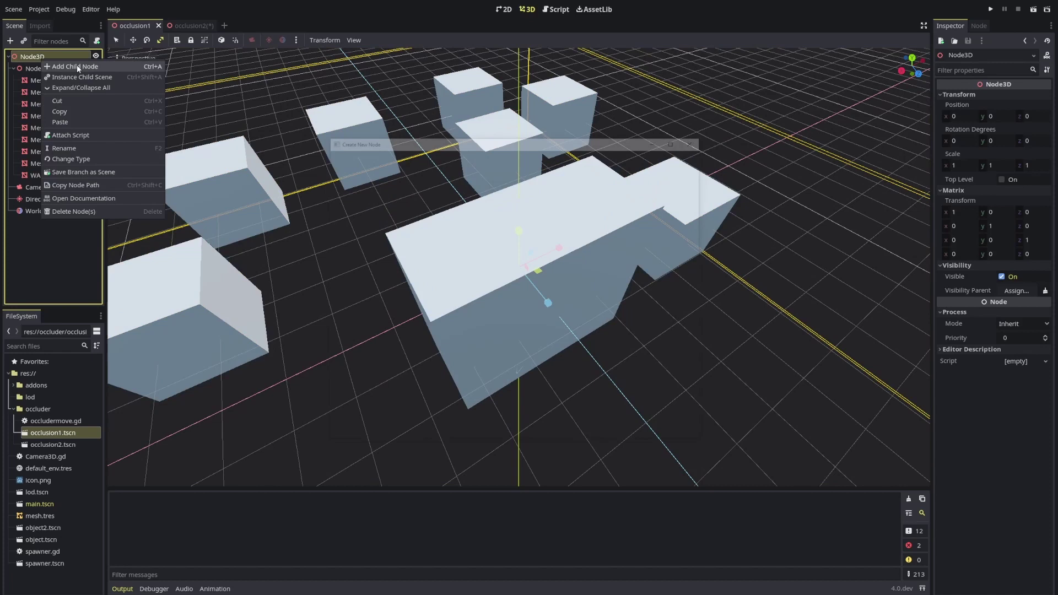
click(77, 65)
text(o)
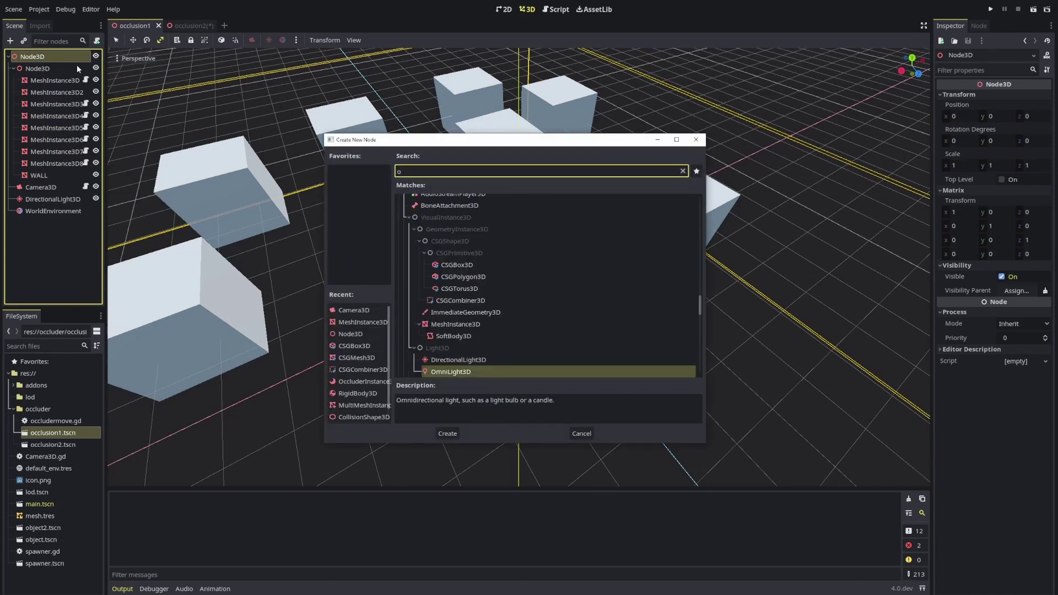
text(cc)
key(Return)
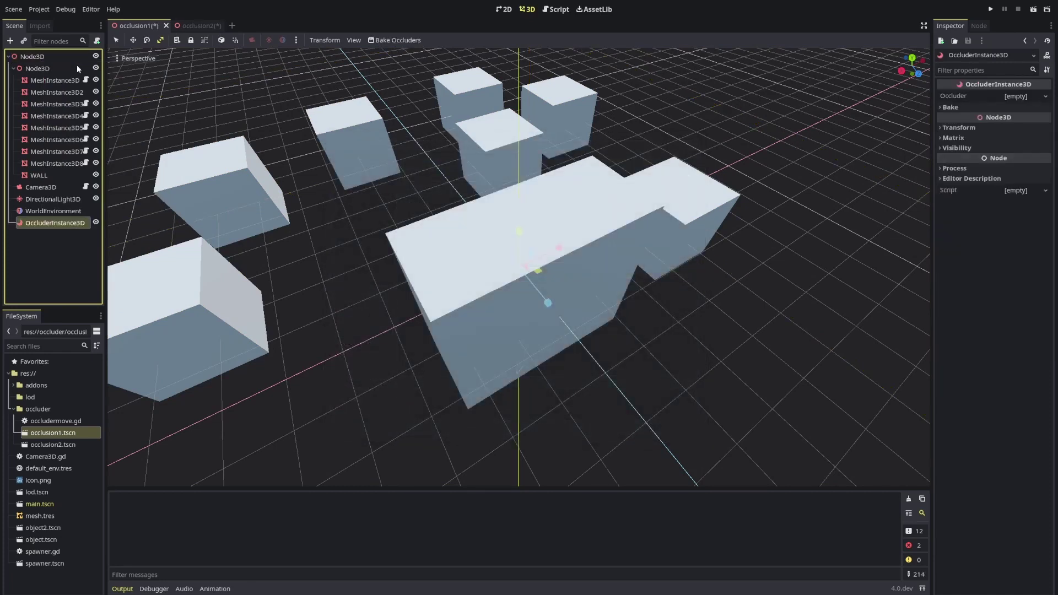
Assign a new Occluder3D resource to OccluderInstance3D and bake the scene's occluders
click(51, 222)
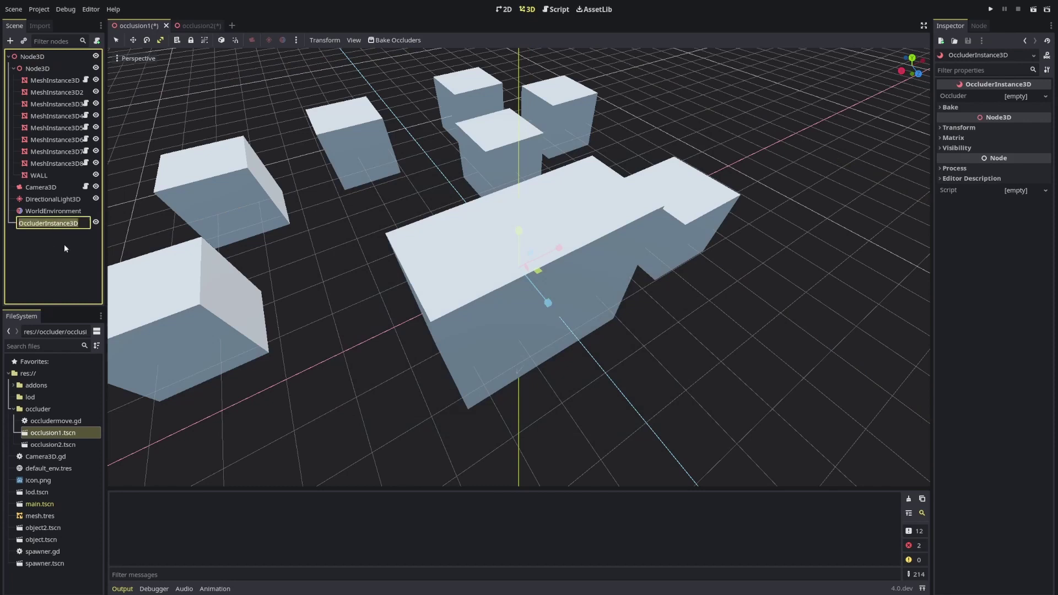
click(64, 245)
click(63, 220)
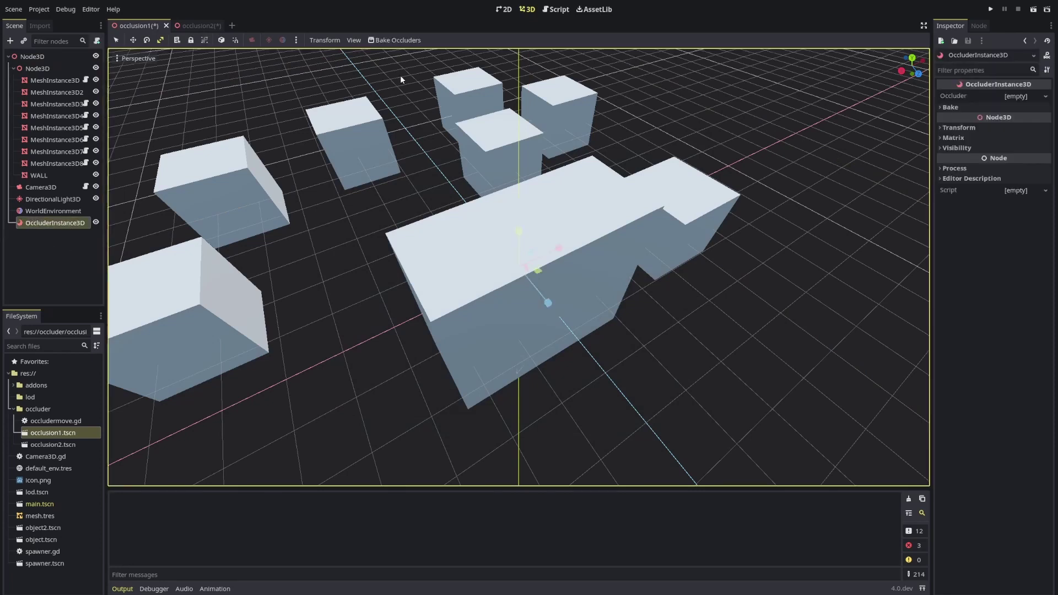
click(1029, 99)
click(1015, 108)
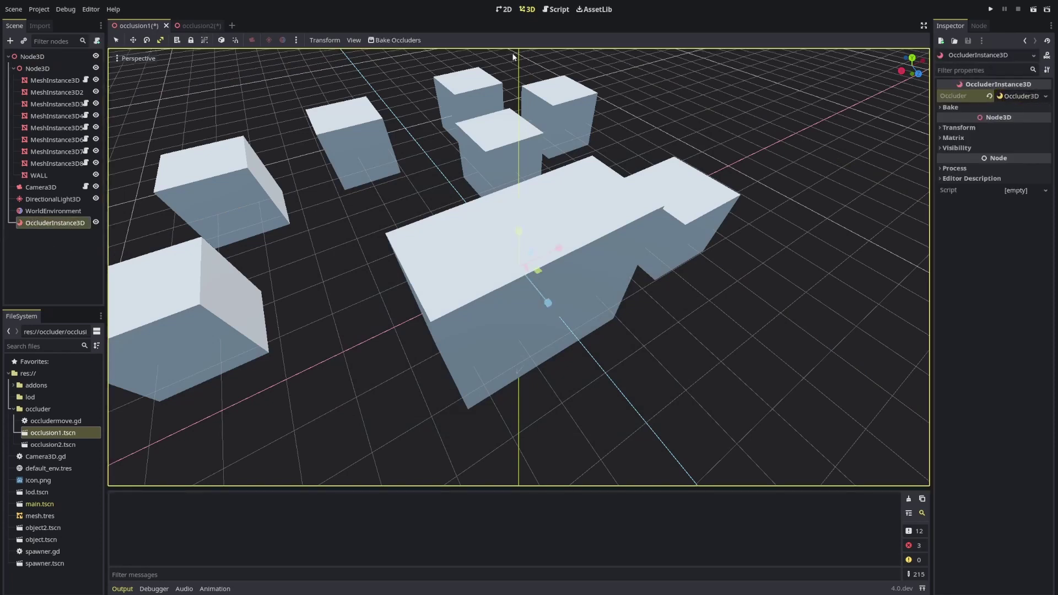
click(398, 42)
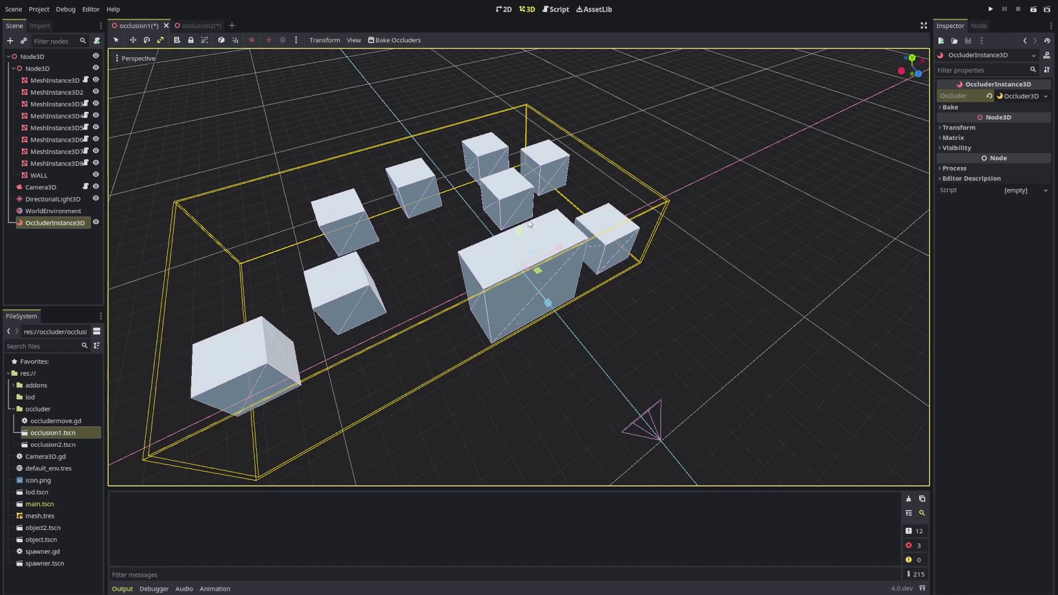
Select MeshInstance3D through MeshInstance3D8 and inspect the boxes hidden behind the wall
middle_drag(486, 215, 479, 218)
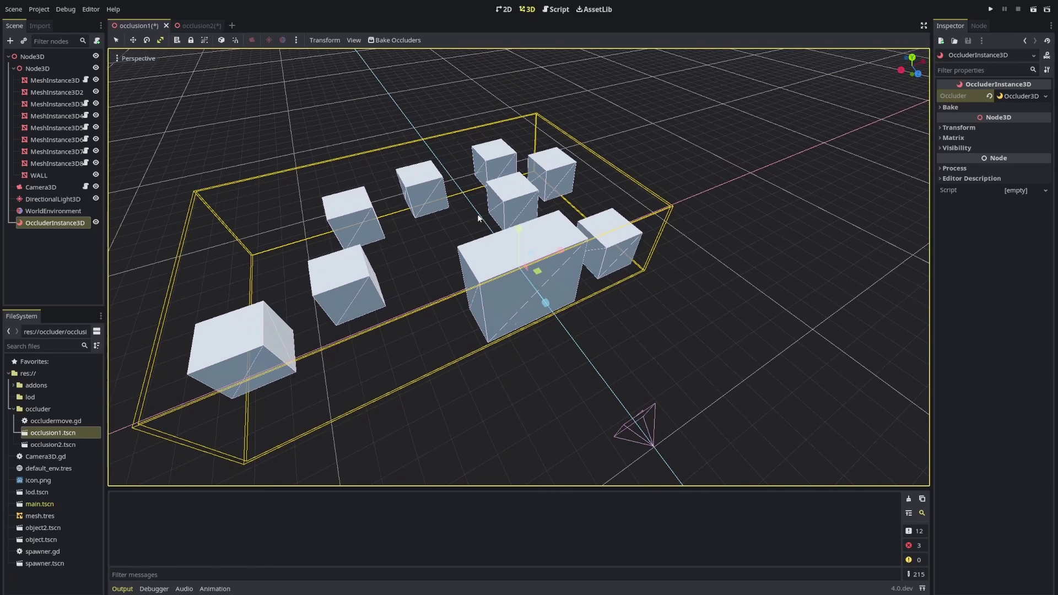
click(49, 81)
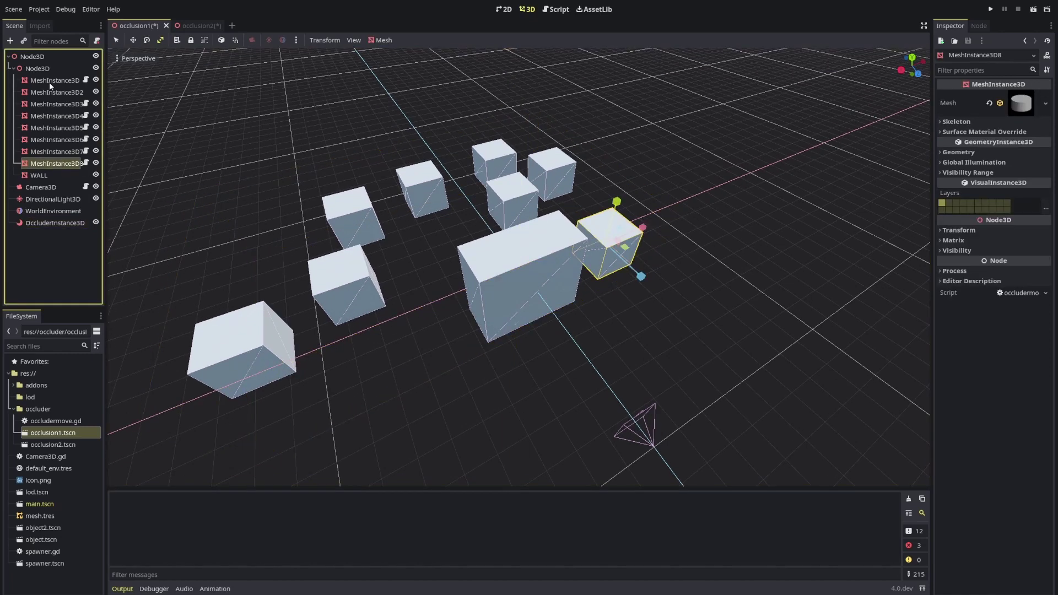
shift+click(55, 163)
middle_drag(441, 296, 417, 253)
scroll(443, 250, up, 5)
scroll(416, 253, down, 4)
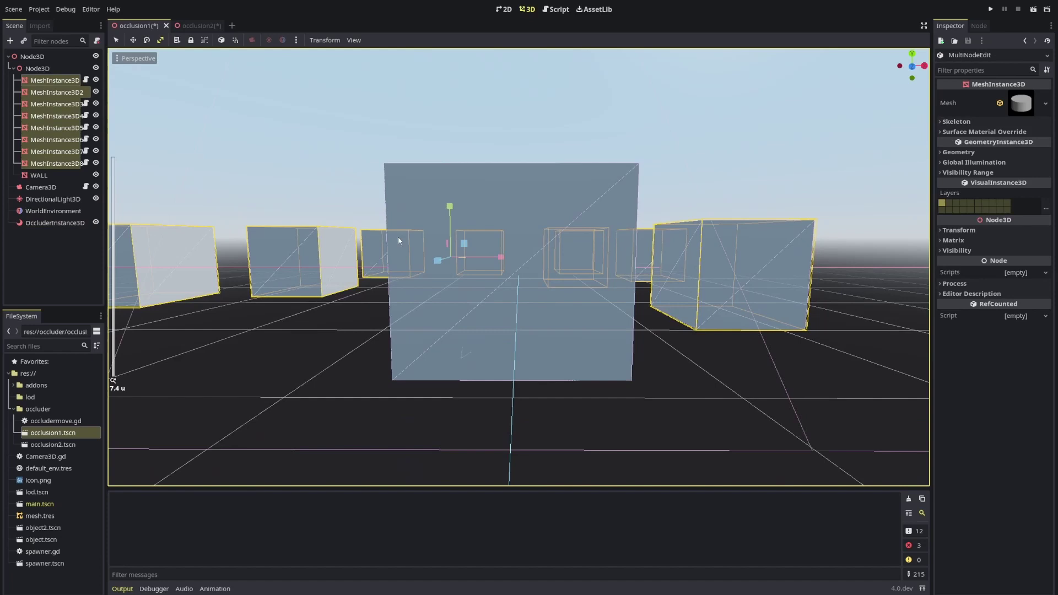
middle_drag(324, 109, 331, 140)
Enable Use Occlusion Culling in the project's rendering settings
click(39, 8)
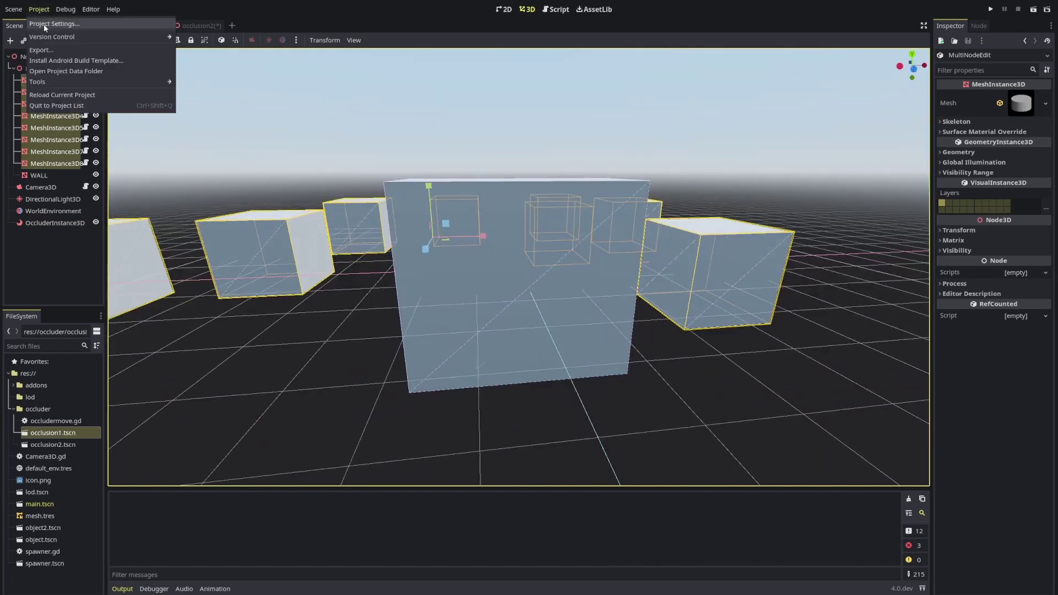
click(42, 24)
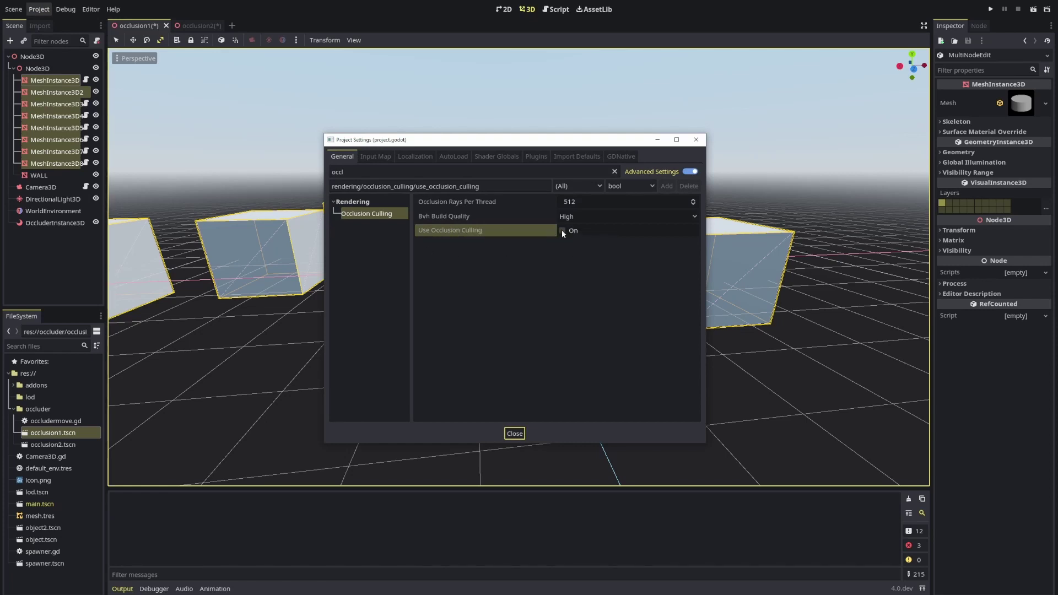
drag(581, 140, 613, 147)
click(595, 238)
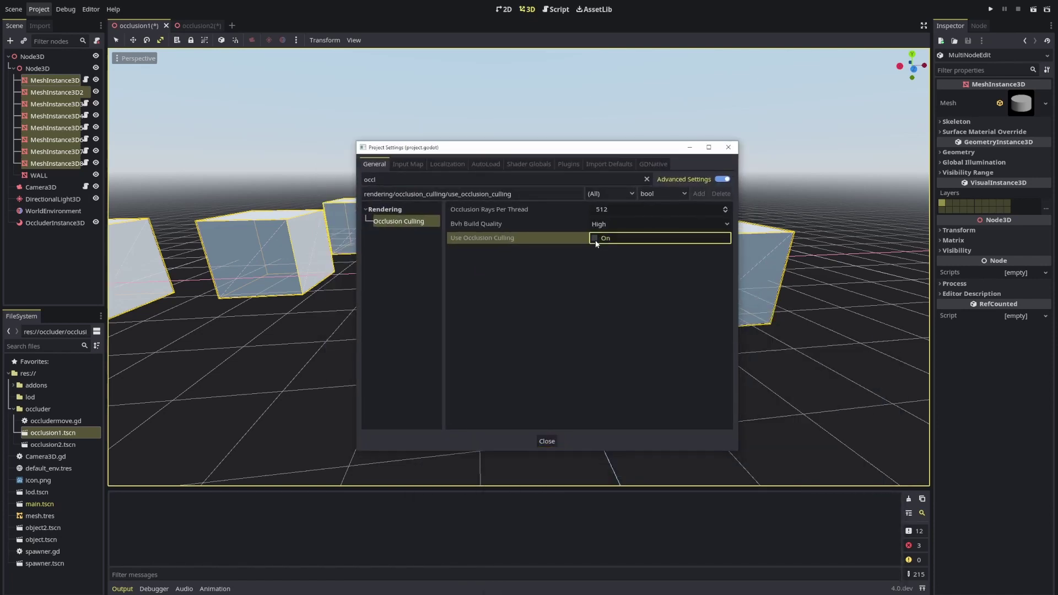
click(546, 441)
Examine from several angles how the boxes behind the wall are culled
middle_drag(542, 440, 576, 417)
scroll(576, 416, down, 7)
mouse_move(561, 368)
middle_down()
mouse_move(594, 400)
mouse_move(571, 371)
mouse_move(576, 385)
mouse_move(564, 381)
middle_up()
scroll(575, 390, up, 6)
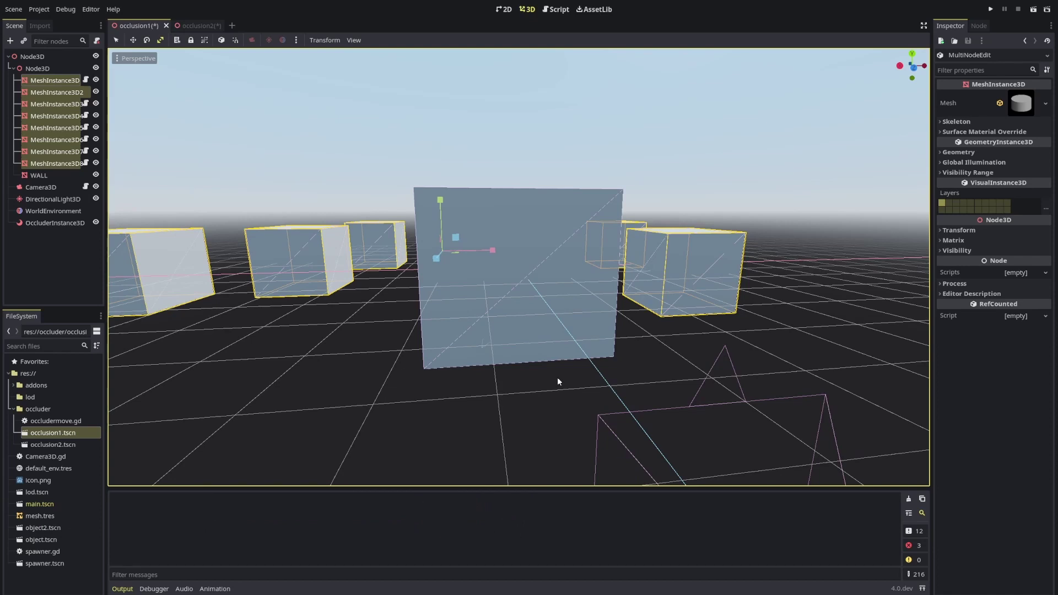
middle_drag(541, 314, 510, 263)
scroll(510, 263, down, 1)
scroll(510, 263, down, 4)
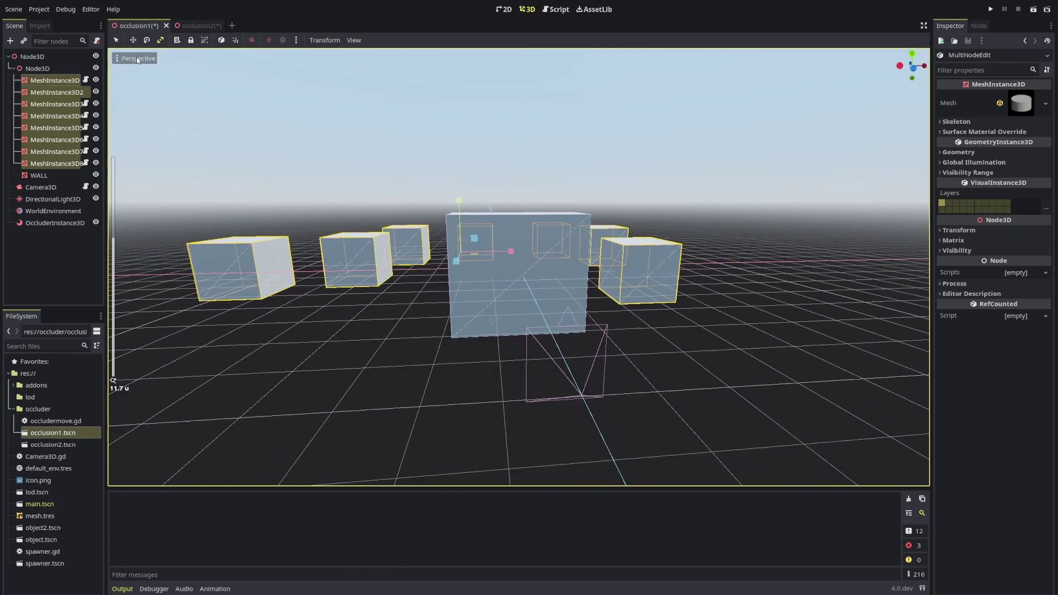
Run the occlusion1 scene to watch the moving boxes around the wall, and close the game window
click(141, 59)
click(142, 60)
key(F5)
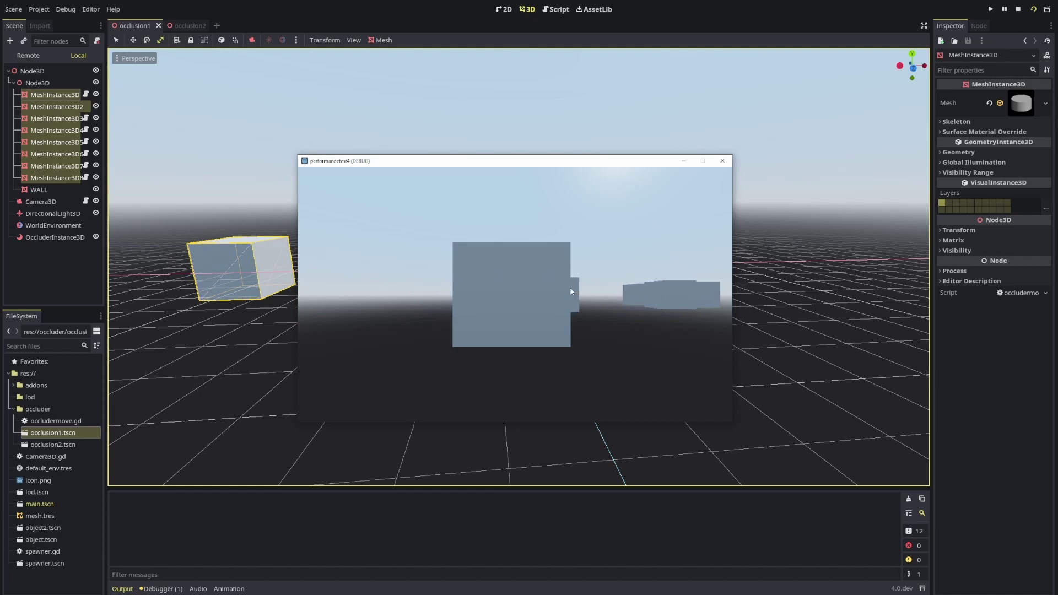
click(722, 160)
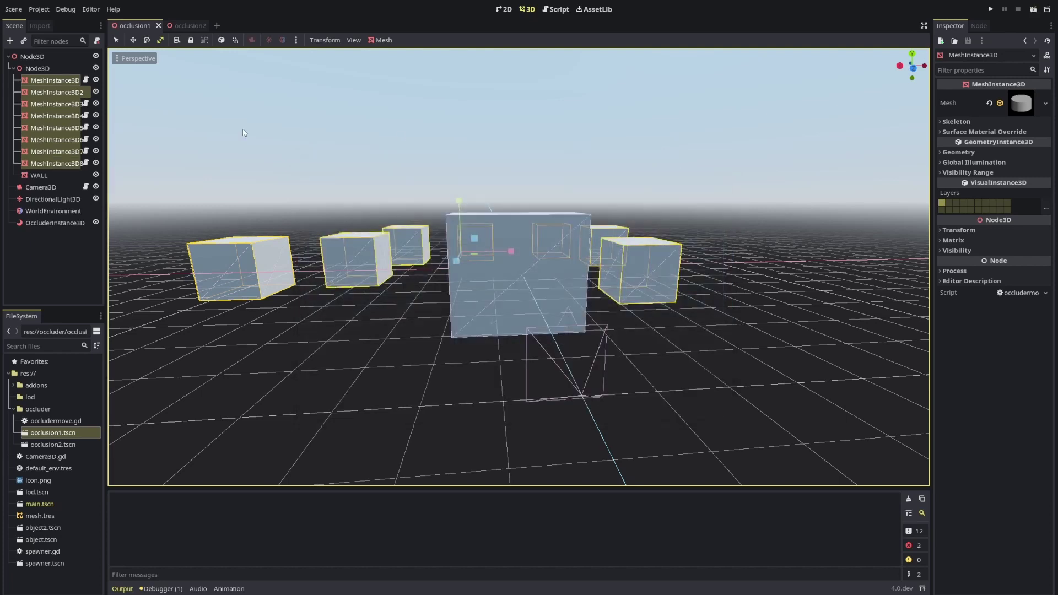
Comment out the translate(Vector3(0.01, 0, 0)) line in occludermove.gd, save it and test-run the scene
click(87, 86)
key(ctrl+F3)
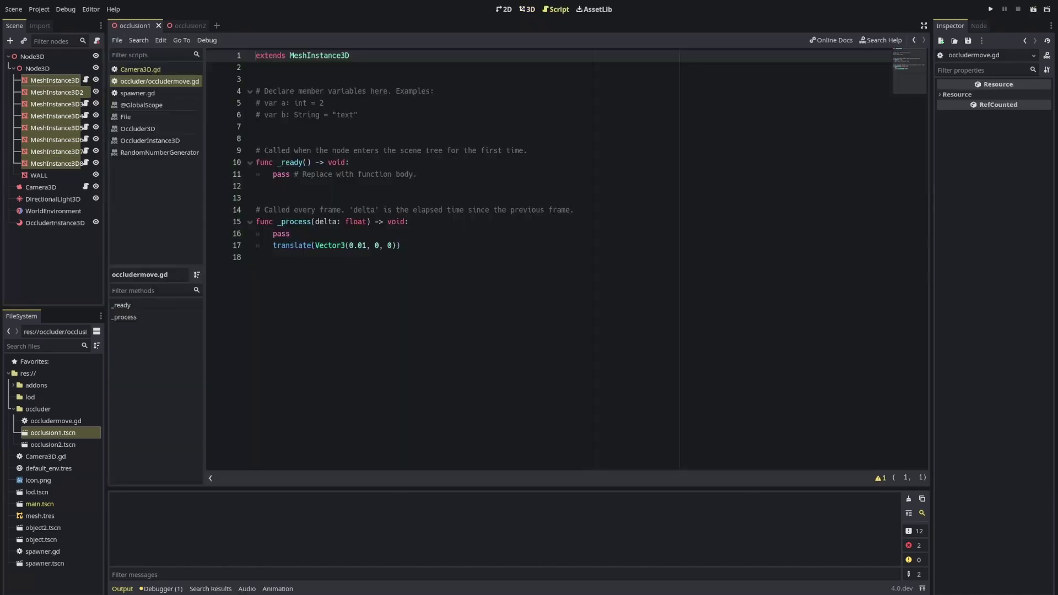
click(290, 246)
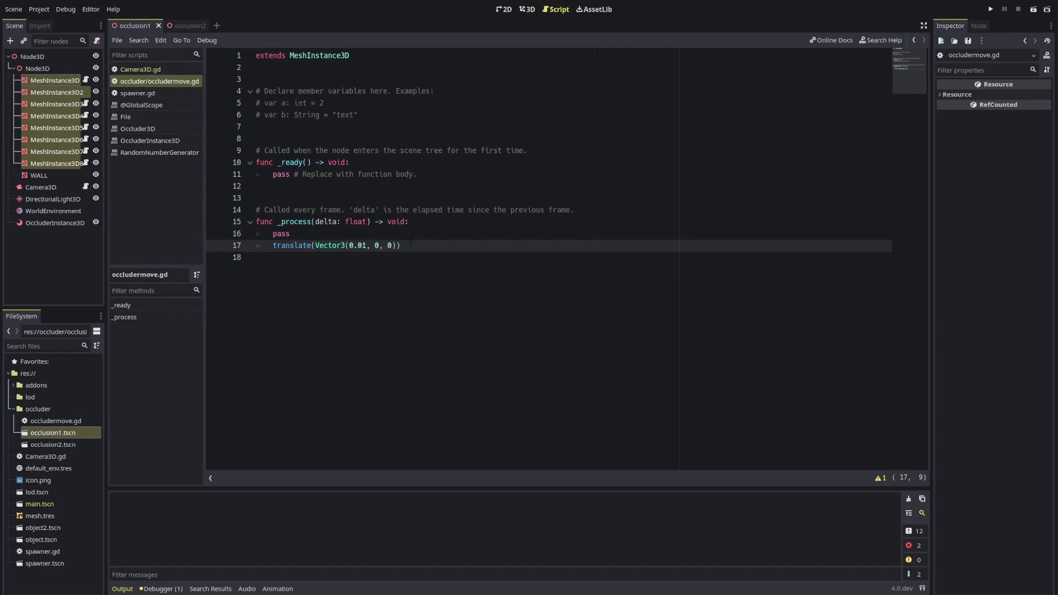
text(#)
key(ctrl+s)
key(F6)
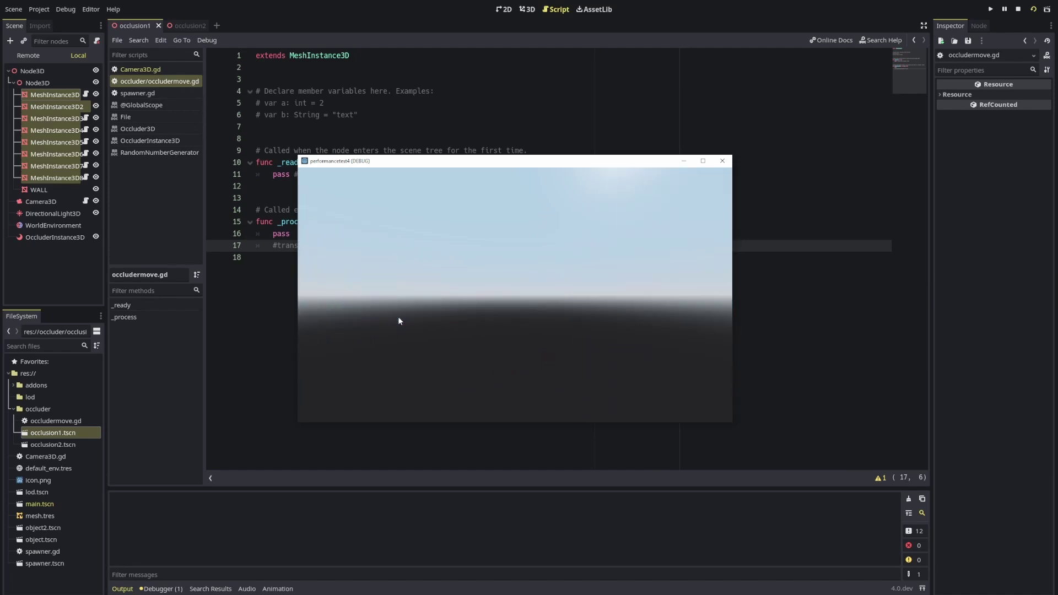
click(722, 161)
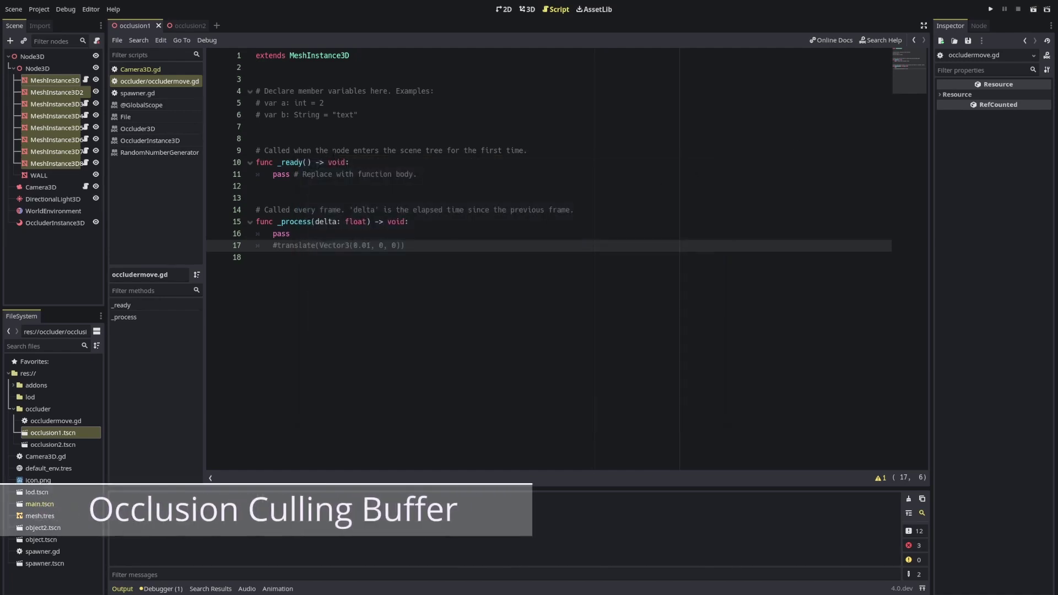
Display the Occlusion Culling Buffer in the 3D viewport and examine the occluder shapes from several angles and distances
click(527, 10)
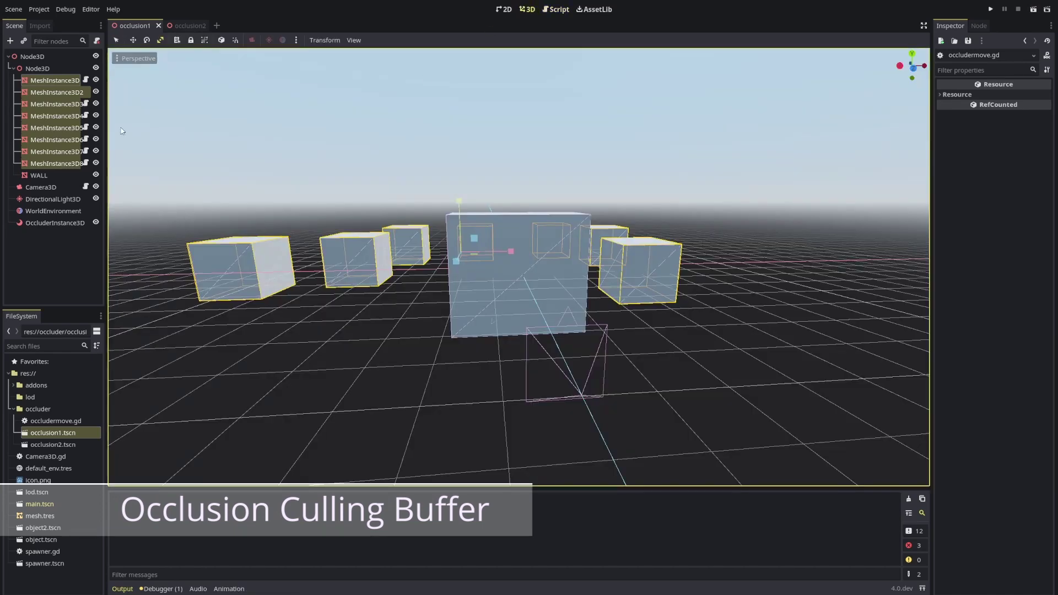
click(131, 59)
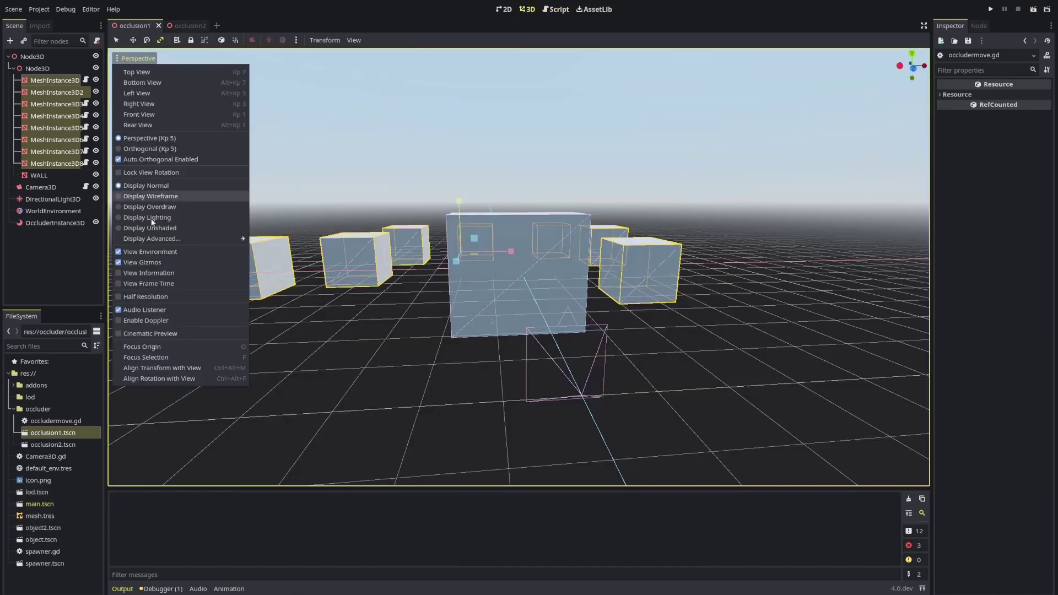
mouse_move(180, 237)
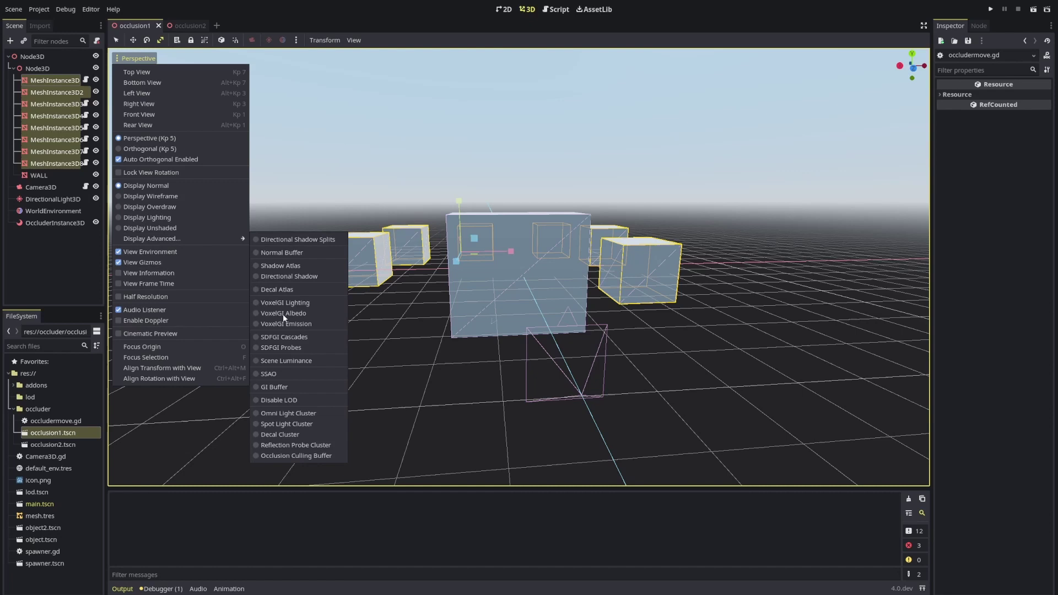
click(306, 456)
middle_drag(435, 258, 362, 184)
scroll(471, 281, down, 5)
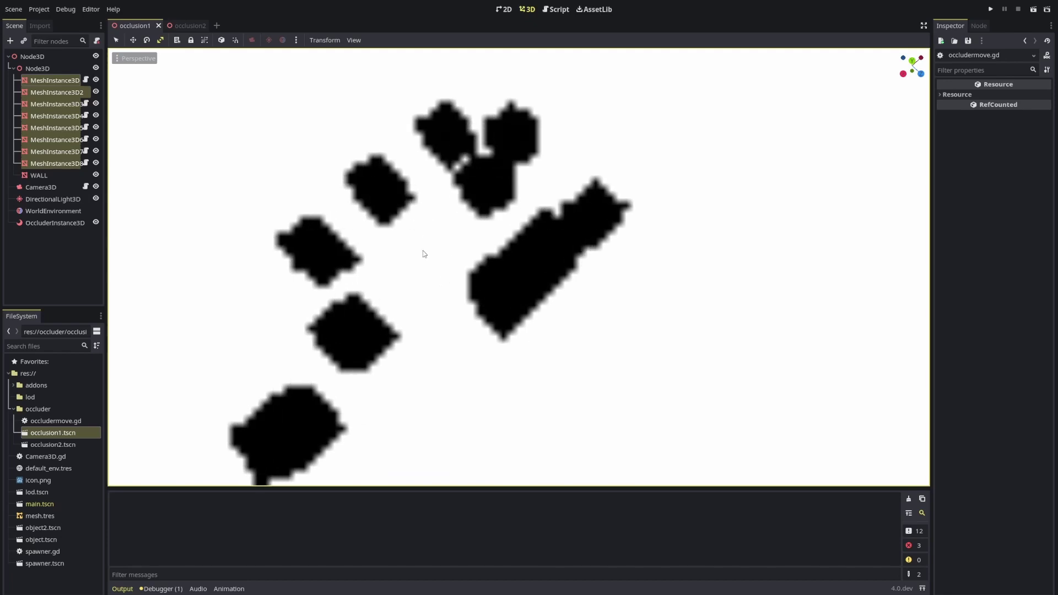
mouse_move(424, 253)
middle_down()
mouse_move(415, 247)
mouse_move(439, 239)
middle_up()
middle_drag(313, 185, 424, 293)
scroll(413, 303, up, 5)
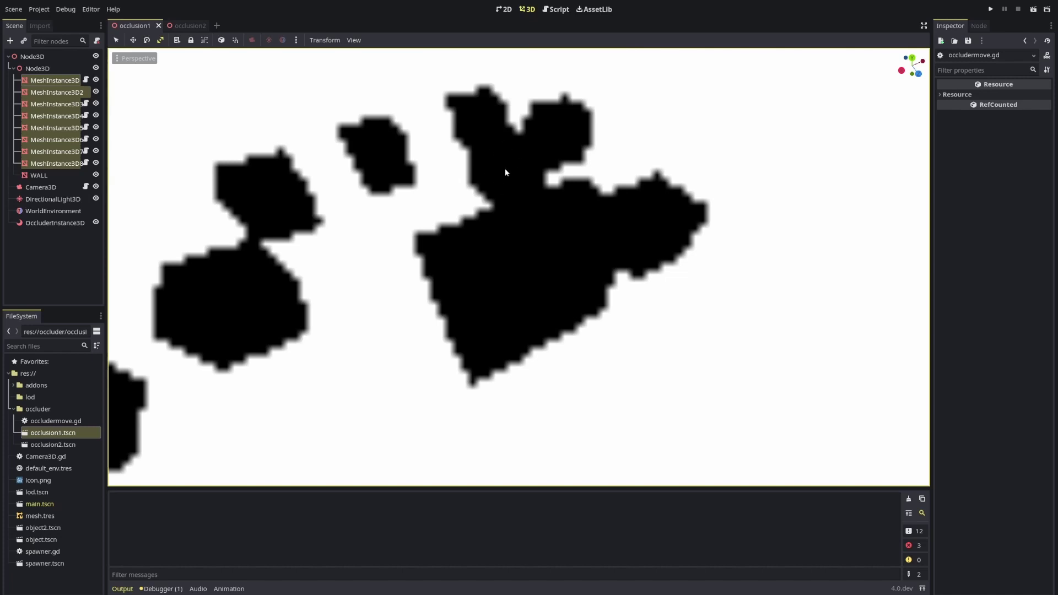
middle_drag(529, 251, 249, 170)
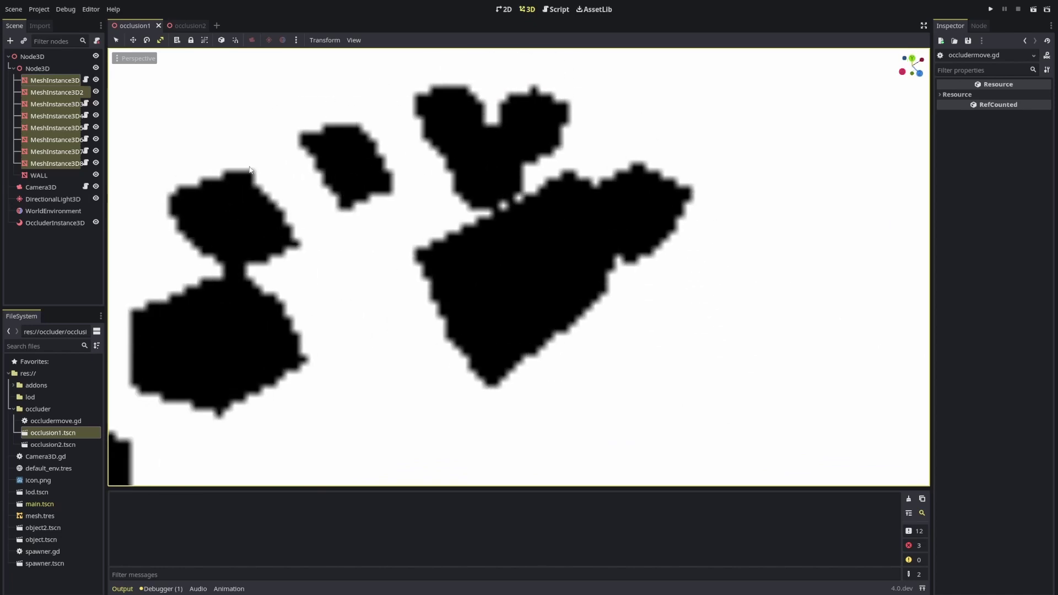
Restore the viewport to Display Normal and switch to the occlusion2 scene
click(117, 60)
click(193, 183)
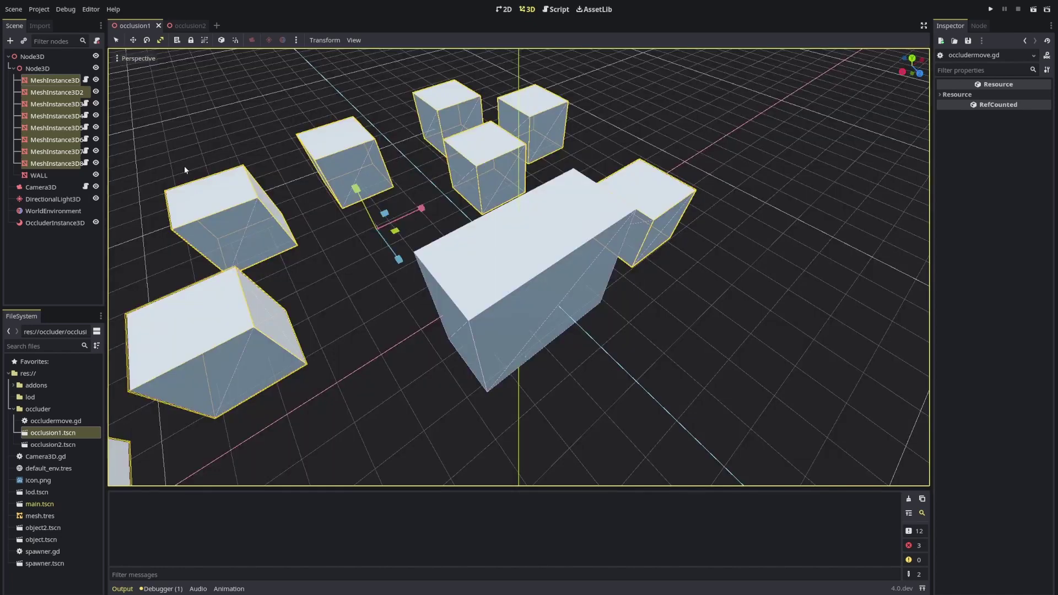
click(189, 25)
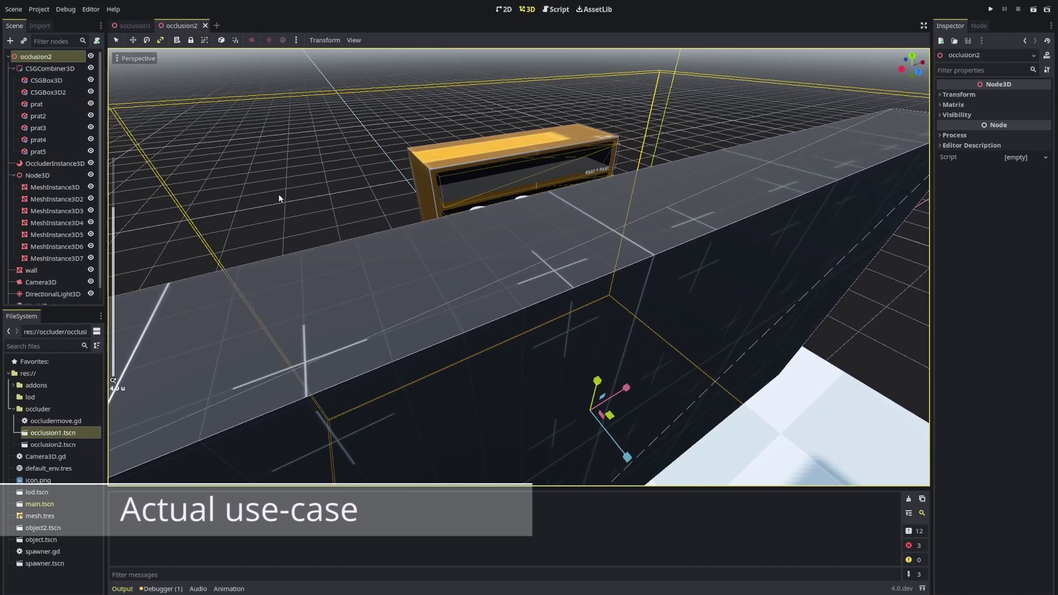
Examine the bookcase and the objects on its shelves behind the wall from several angles and distances
scroll(279, 195, down, 4)
middle_drag(279, 196, 321, 189)
scroll(478, 220, up, 8)
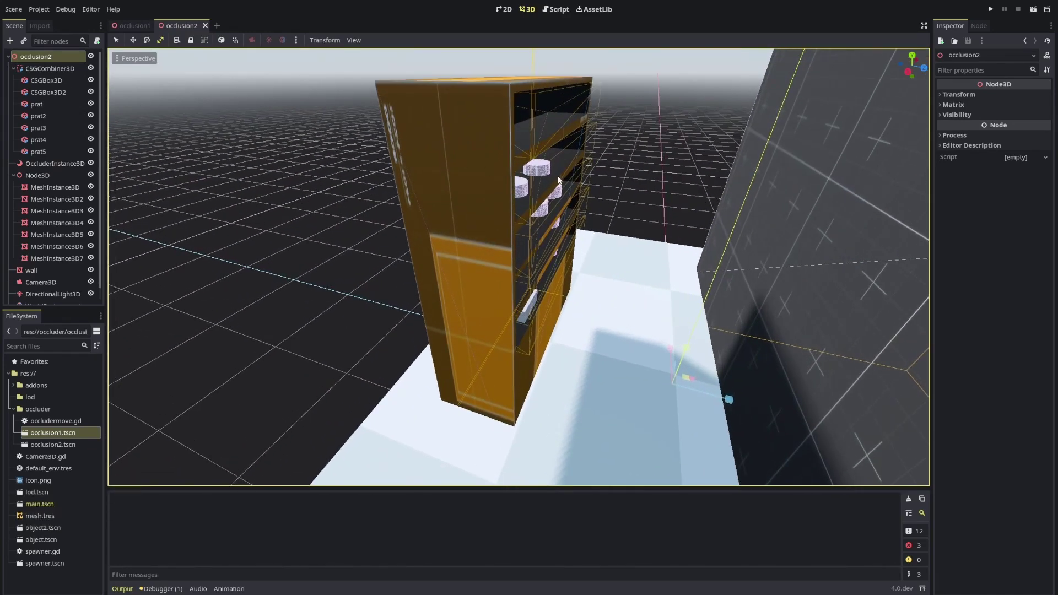
middle_drag(382, 117, 556, 167)
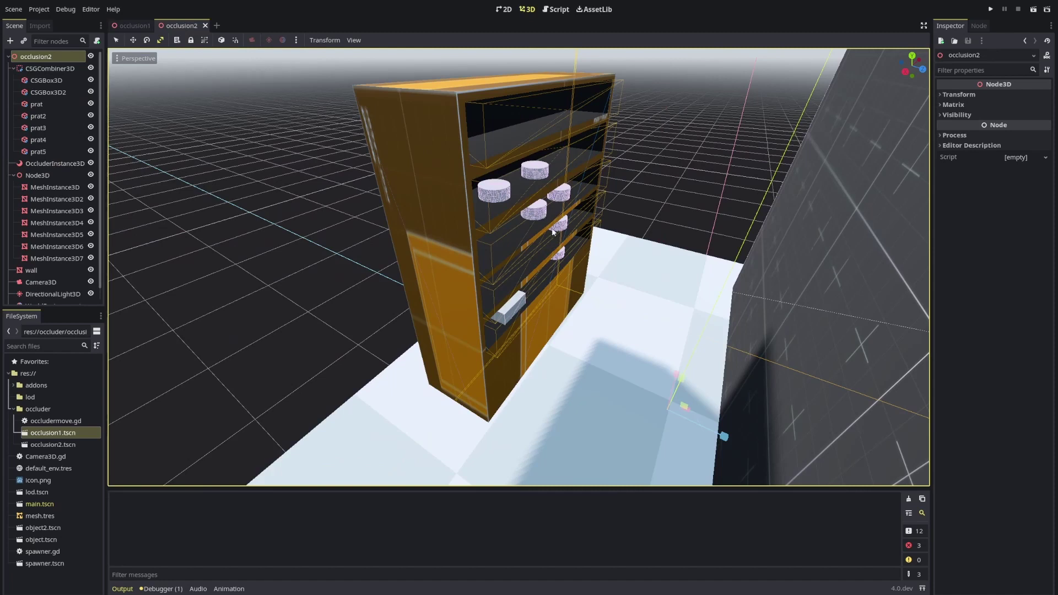
middle_drag(552, 229, 556, 197)
scroll(555, 197, up, 5)
scroll(555, 198, down, 3)
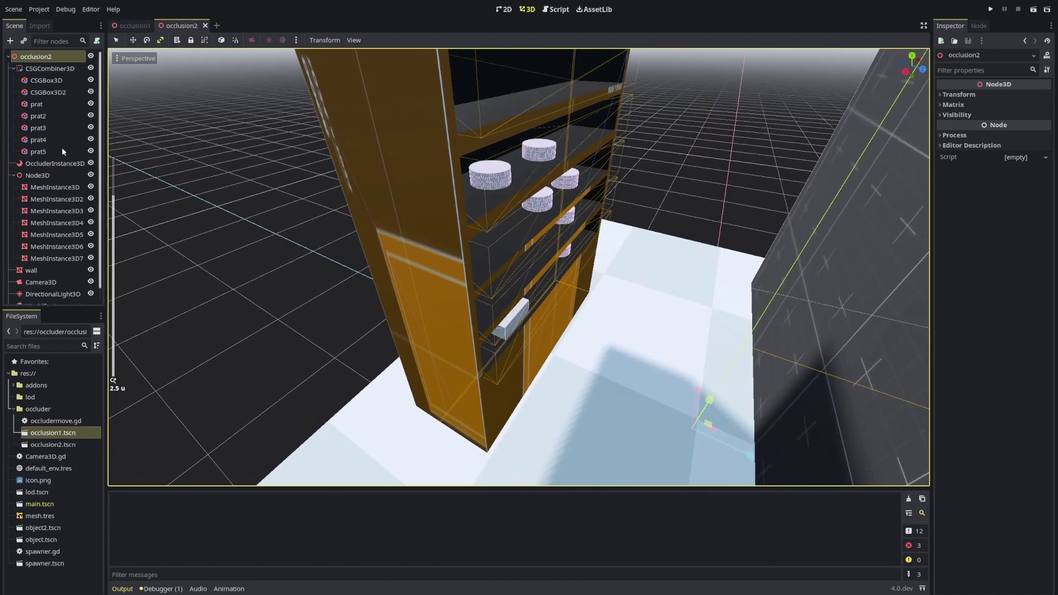
Select the seven MeshInstance3D nodes on the shelves and check how they are culled from the wall's far side
click(55, 164)
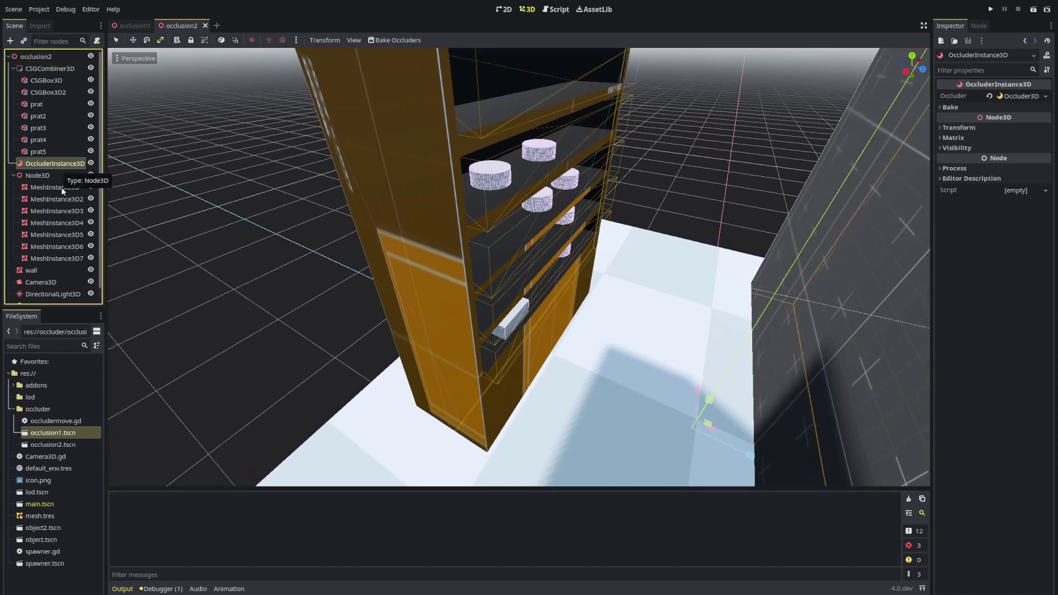
click(51, 258)
shift+click(55, 188)
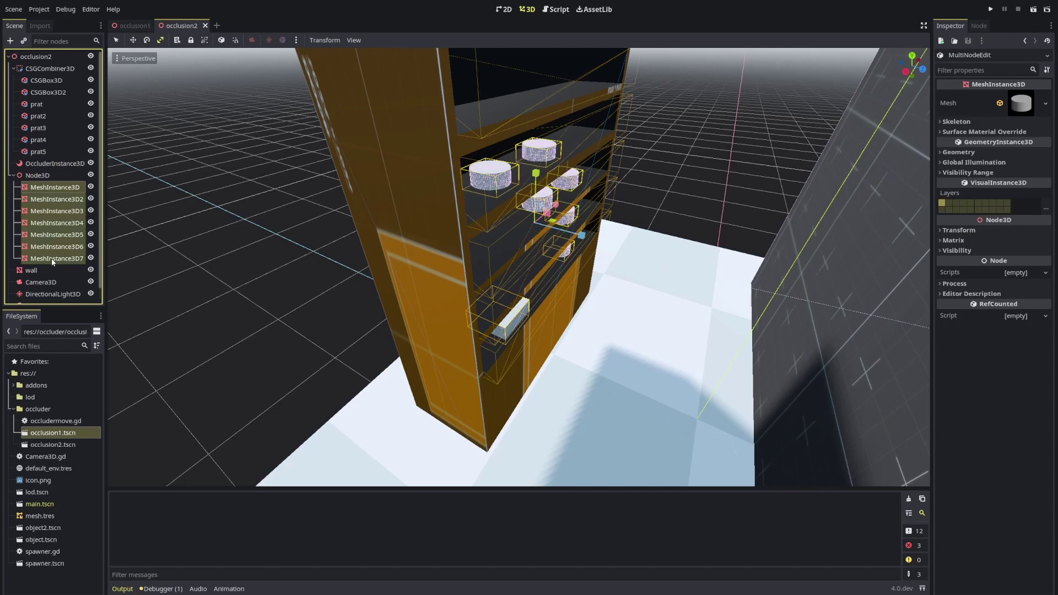
scroll(520, 226, down, 2)
scroll(520, 226, down, 6)
mouse_move(562, 253)
middle_down()
mouse_move(493, 219)
mouse_move(551, 238)
middle_up()
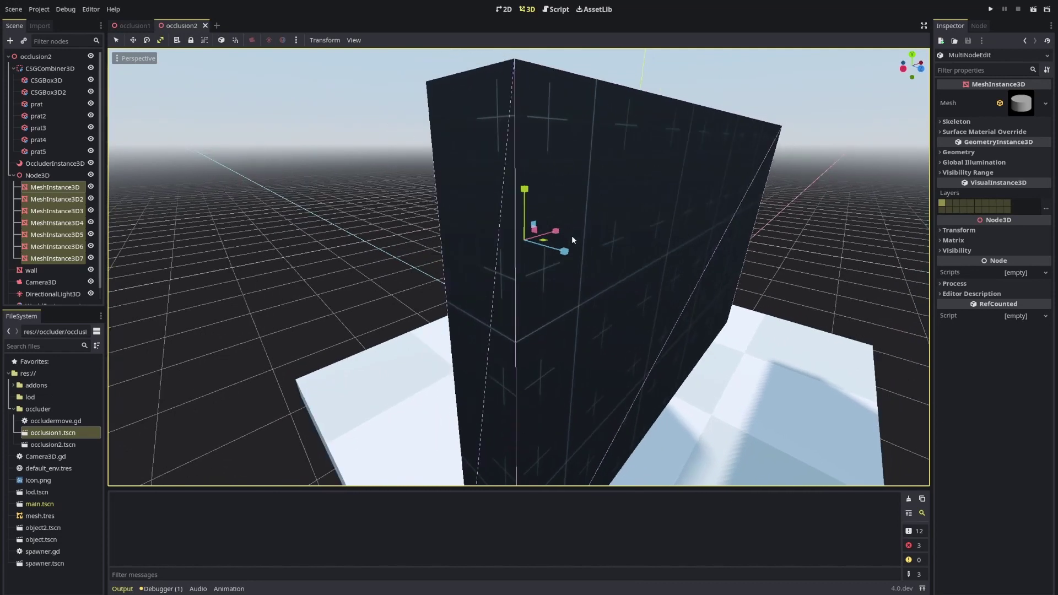
Delete the OccluderInstance3D node and check the seven selected MeshInstance3D nodes behind the wall without it
click(56, 164)
key(Delete)
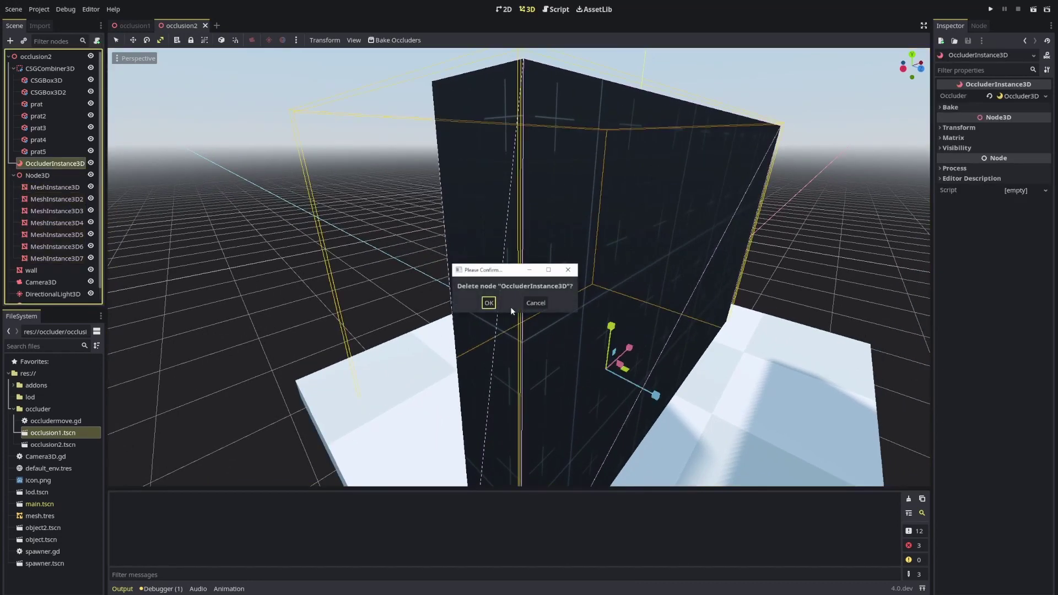
click(488, 302)
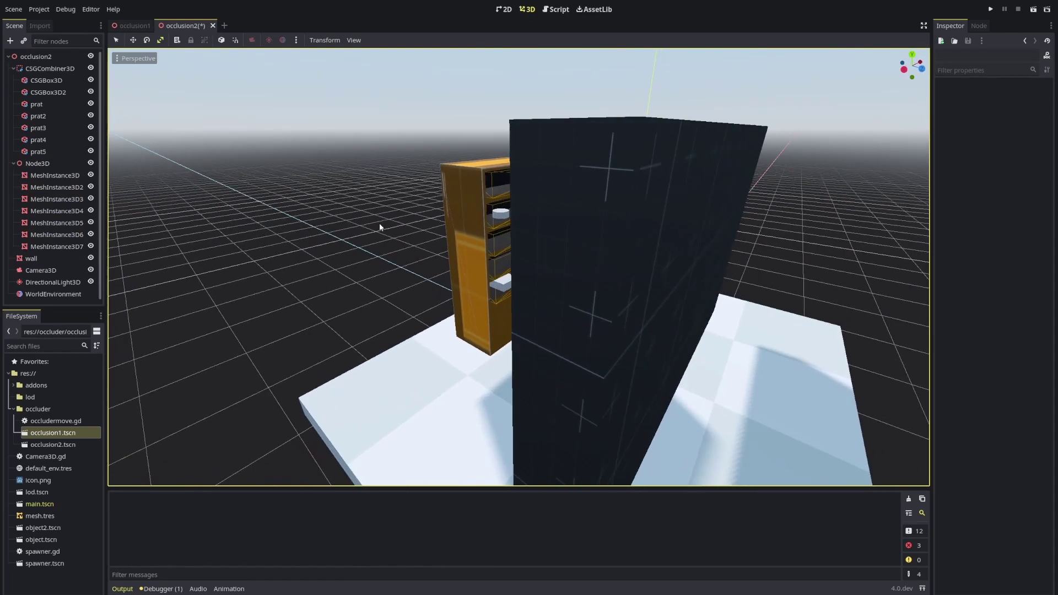
click(56, 176)
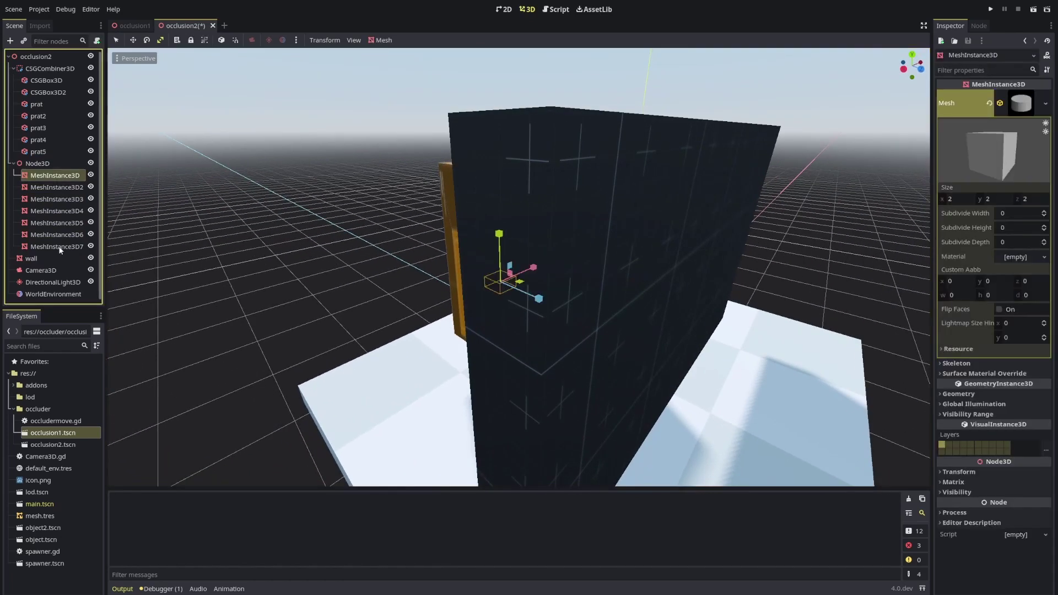
shift+click(60, 247)
middle_drag(281, 221, 281, 219)
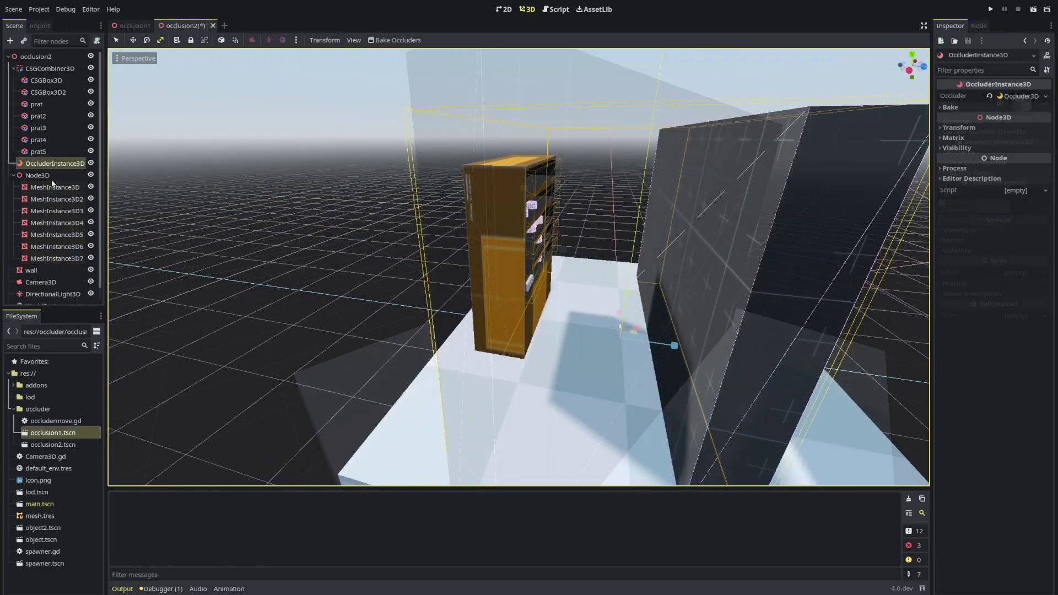
Select MeshInstance3D through MeshInstance3D7 again and examine them from behind the CSG bookcase
click(50, 187)
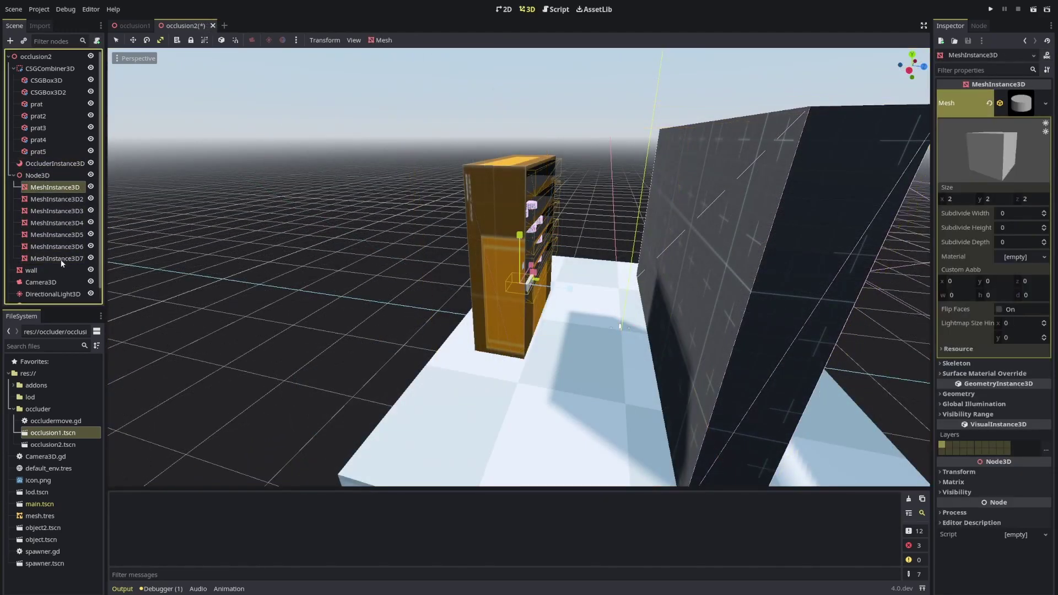
shift+click(61, 260)
middle_drag(286, 208, 511, 214)
scroll(448, 209, up, 4)
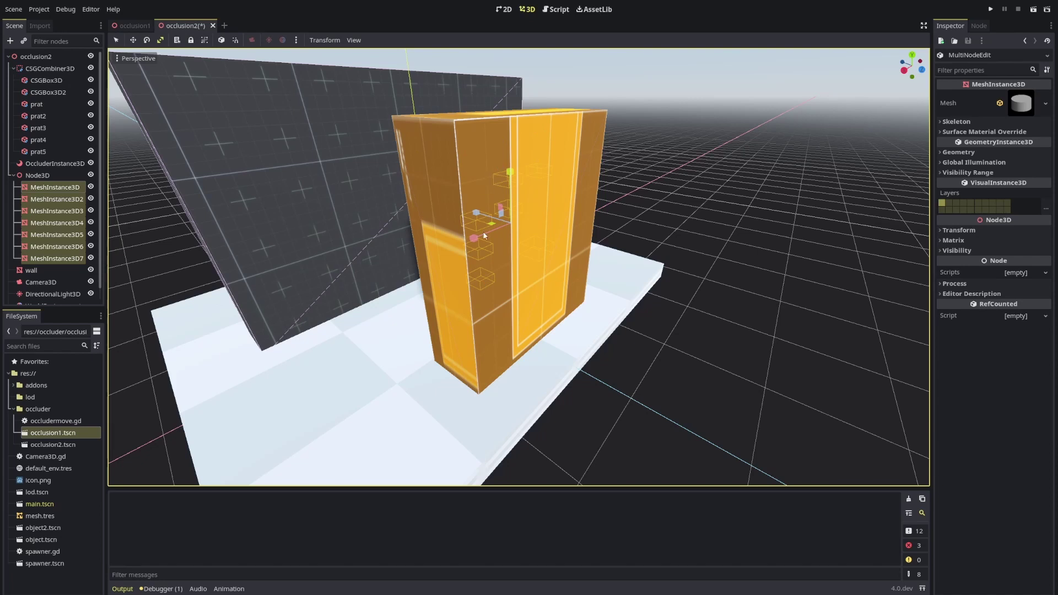
middle_drag(485, 236, 525, 205)
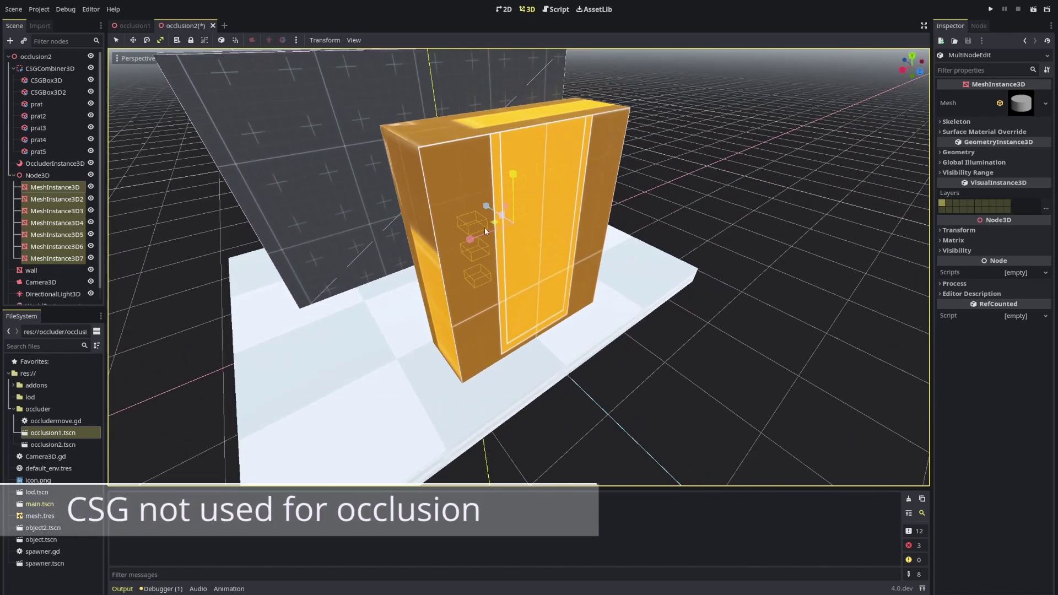
Display the Occlusion Culling Buffer in the 3D viewport and examine the wall and shelf objects in it
click(138, 58)
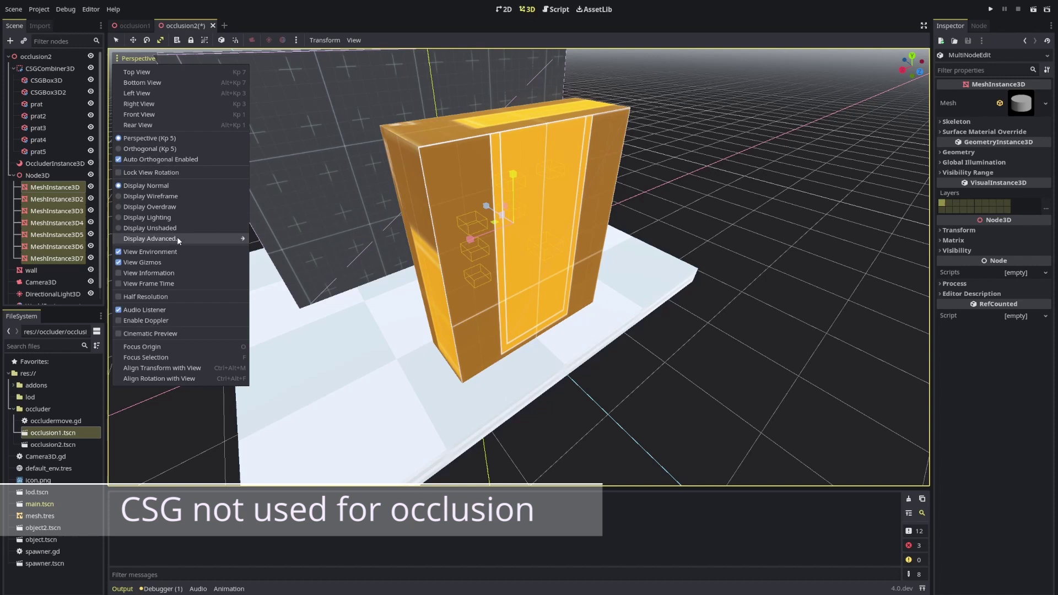
mouse_move(177, 237)
click(283, 455)
middle_drag(454, 262, 525, 249)
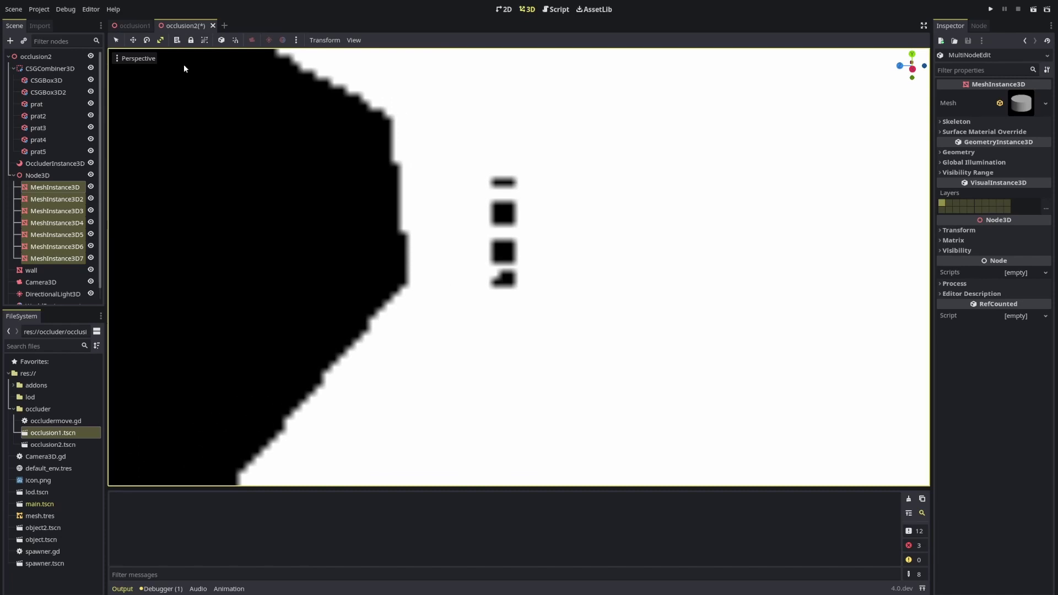
Restore the viewport to Display Normal and view the whole bookcase and wall
click(135, 59)
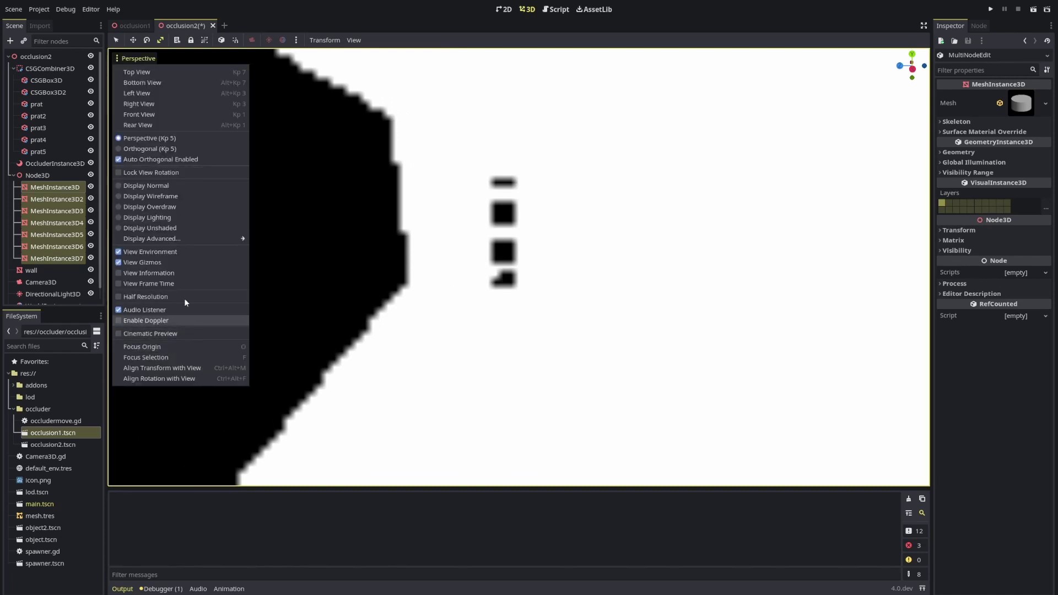
mouse_move(195, 239)
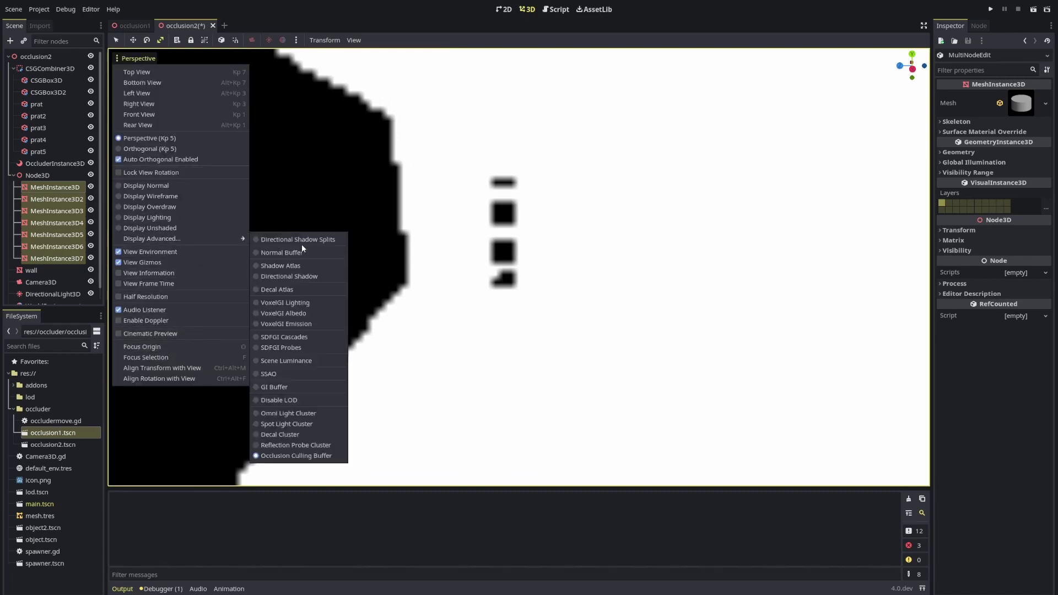
click(147, 185)
scroll(361, 213, down, 6)
middle_drag(339, 218, 499, 221)
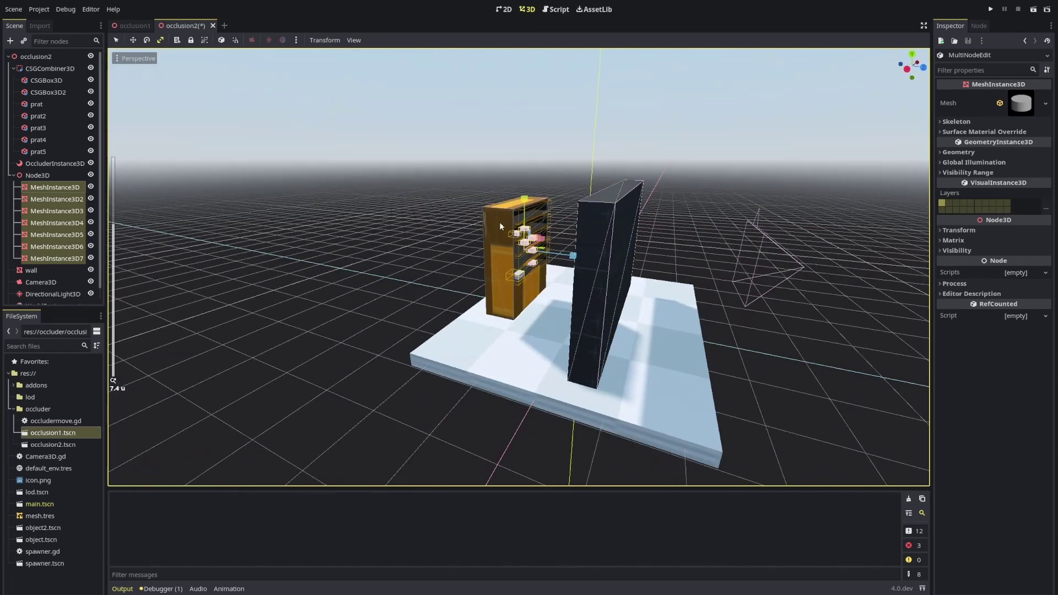
Set the Transparency of the wall's mesh material to Alpha
scroll(499, 222, up, 6)
double_click(40, 270)
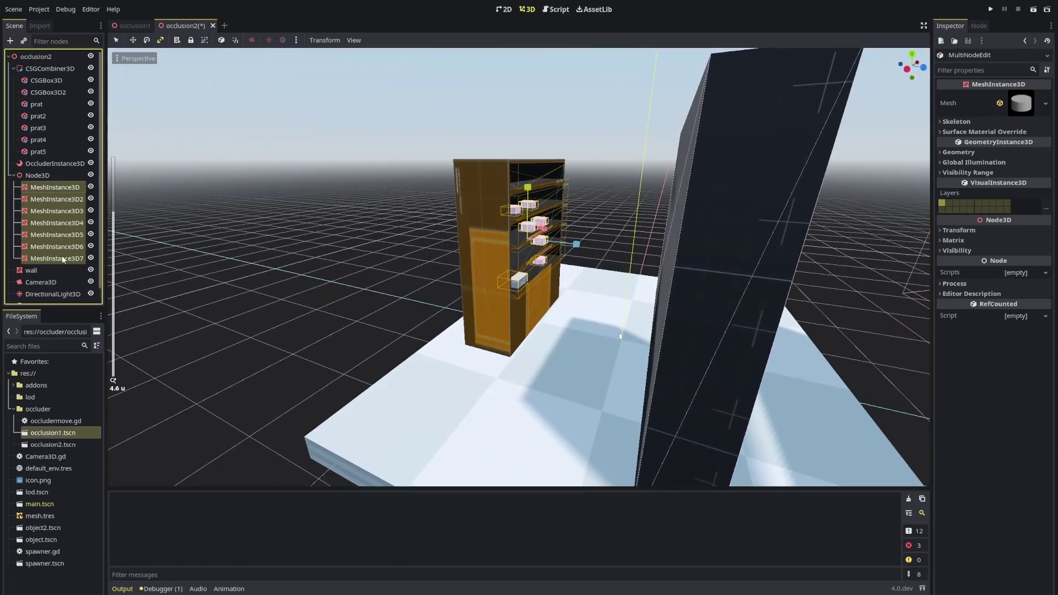
key(Return)
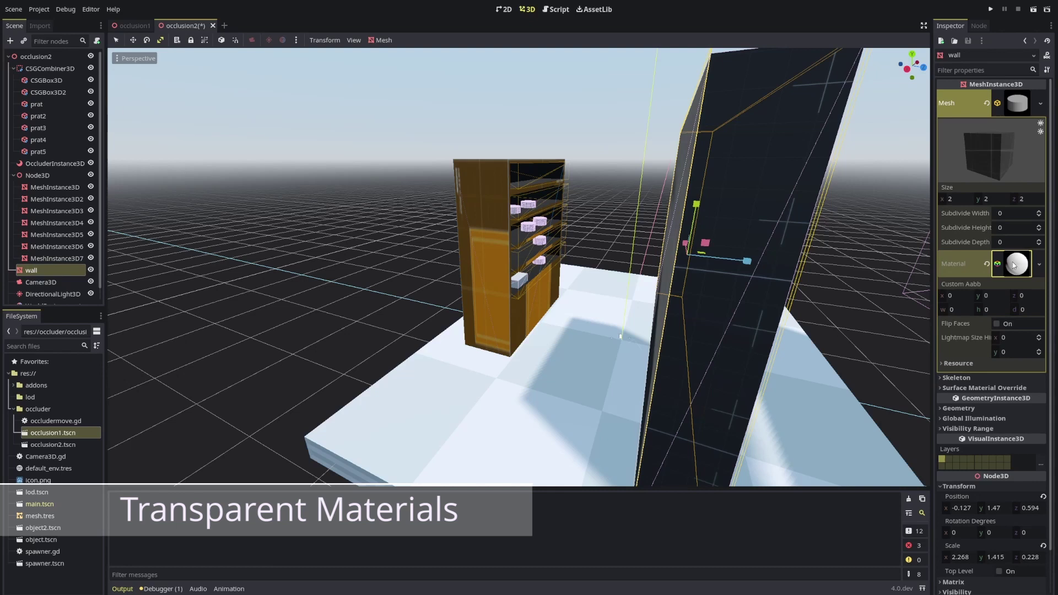
click(1018, 266)
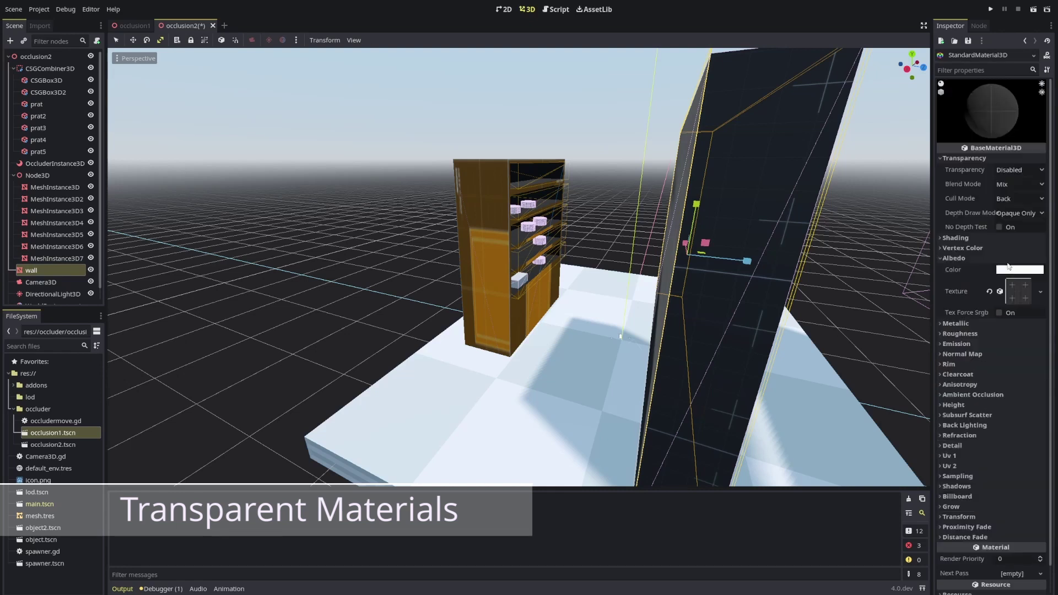
click(1007, 170)
click(1011, 195)
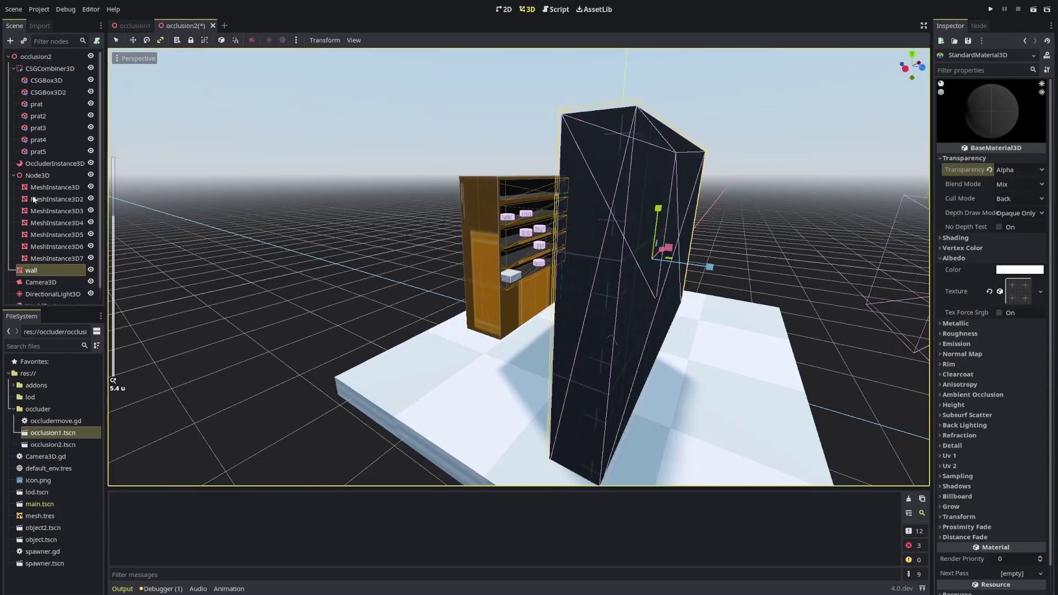
Select the seven MeshInstance3D nodes and examine from several angles how the transparent wall affects their culling
click(62, 259)
shift+click(54, 186)
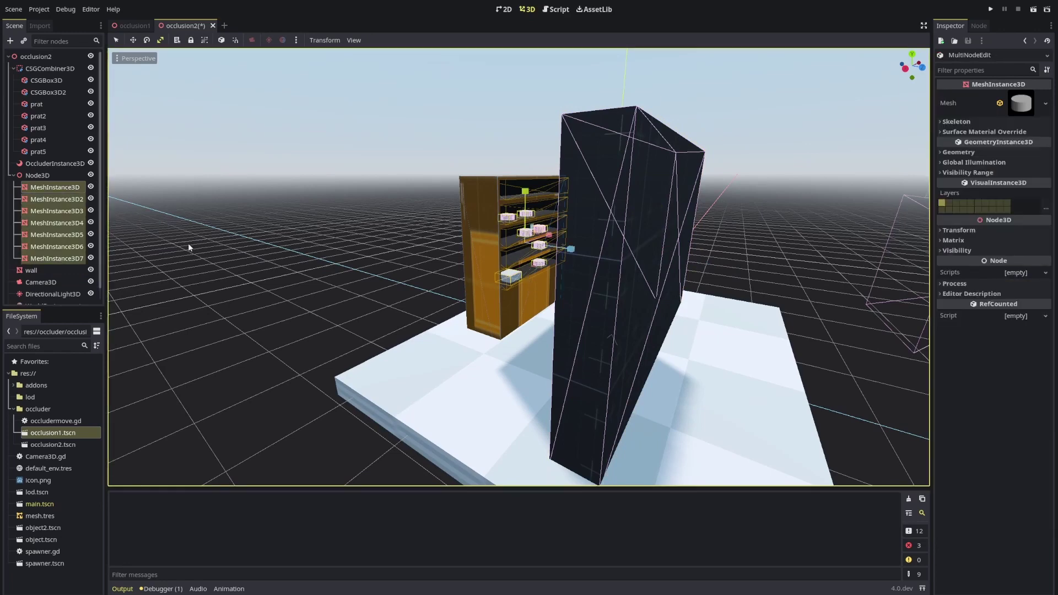
middle_drag(412, 193, 402, 191)
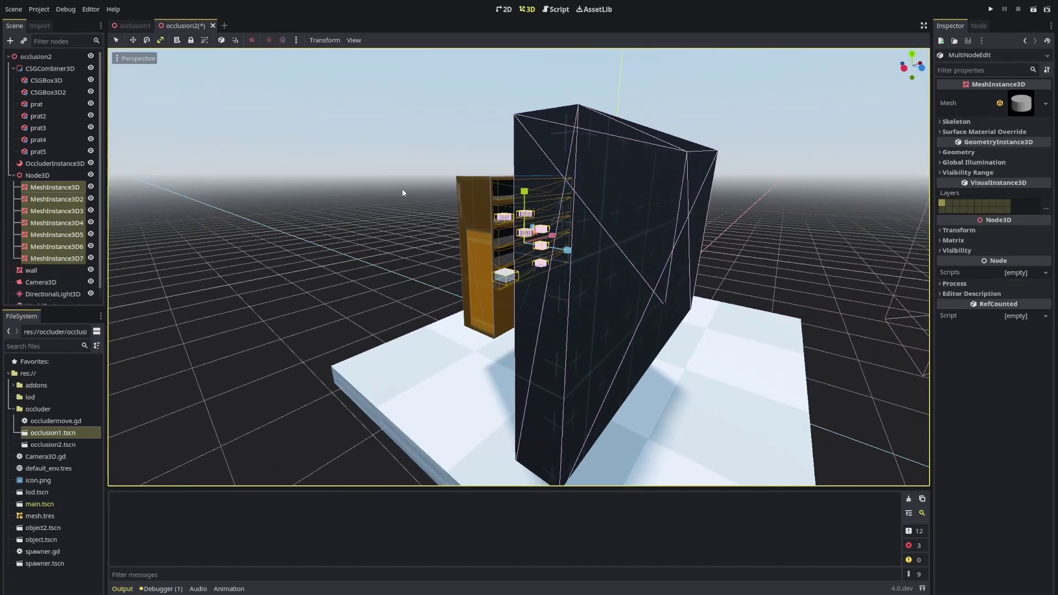
scroll(398, 202, up, 2)
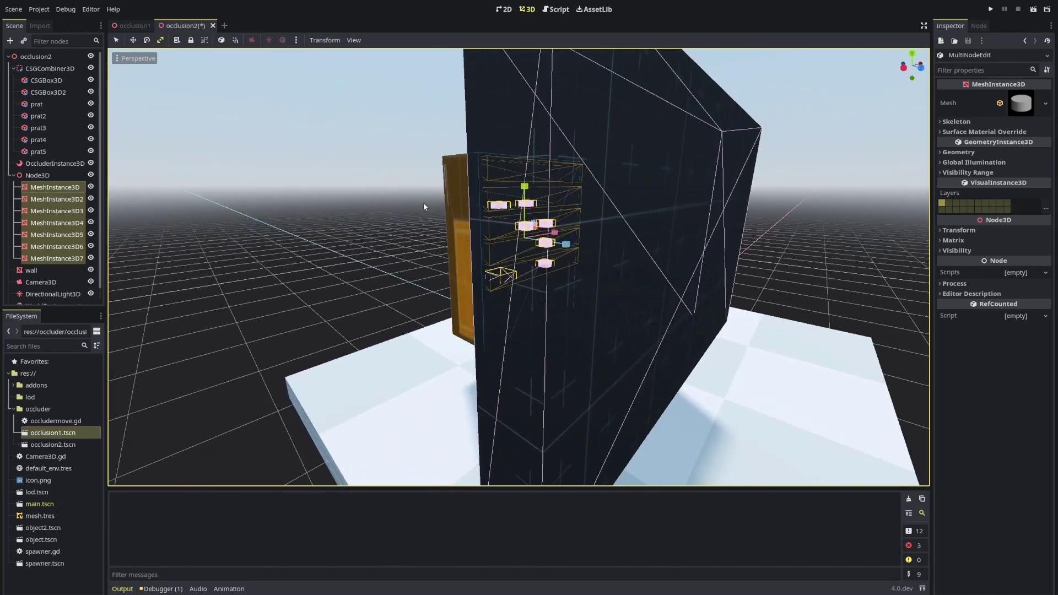
scroll(421, 203, down, 5)
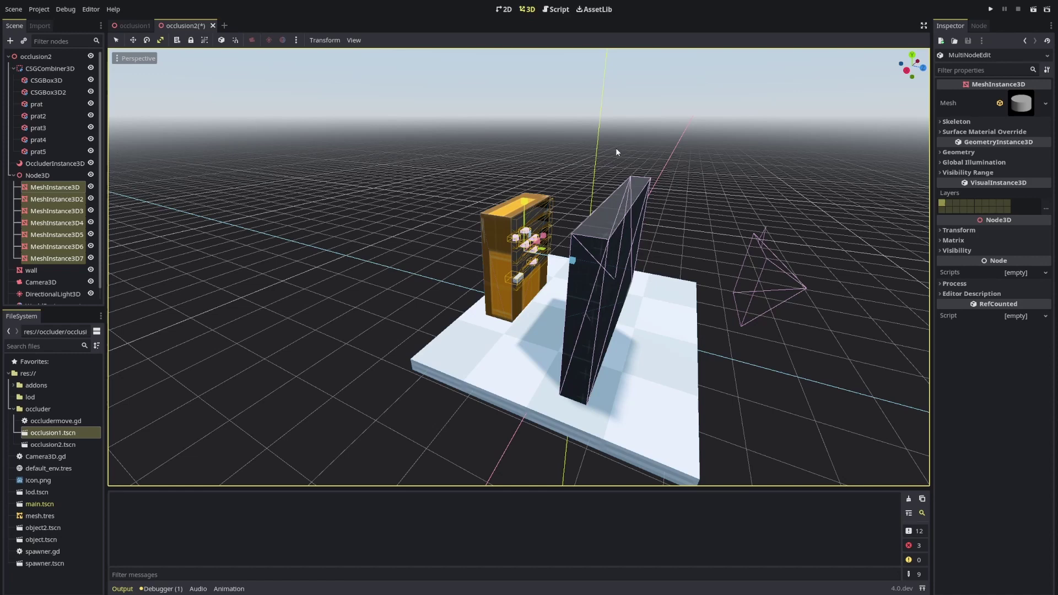
scroll(616, 148, up, 4)
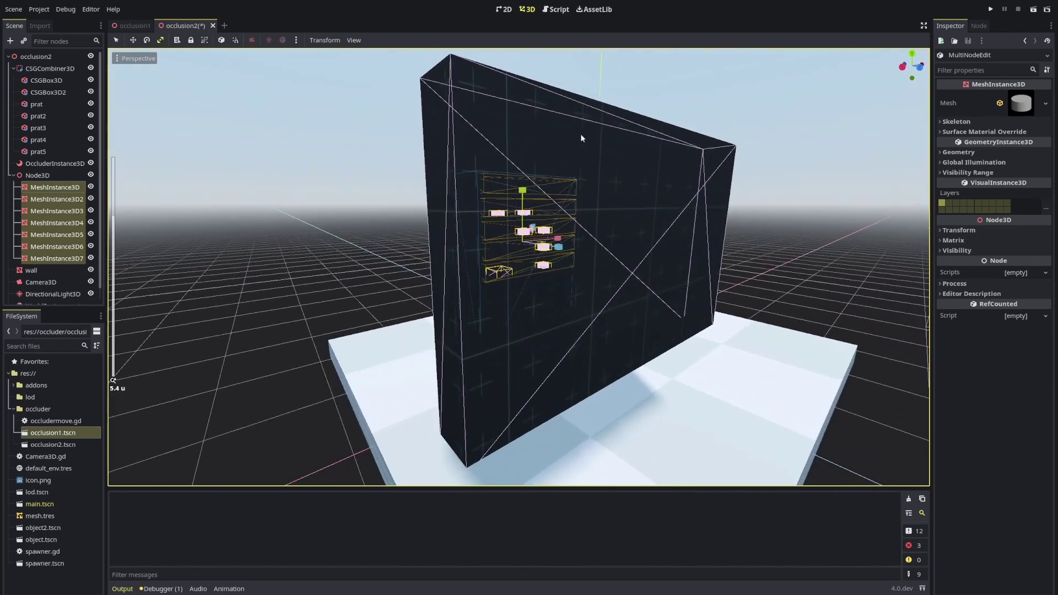
middle_drag(581, 136, 557, 164)
scroll(548, 166, up, 5)
scroll(547, 167, down, 5)
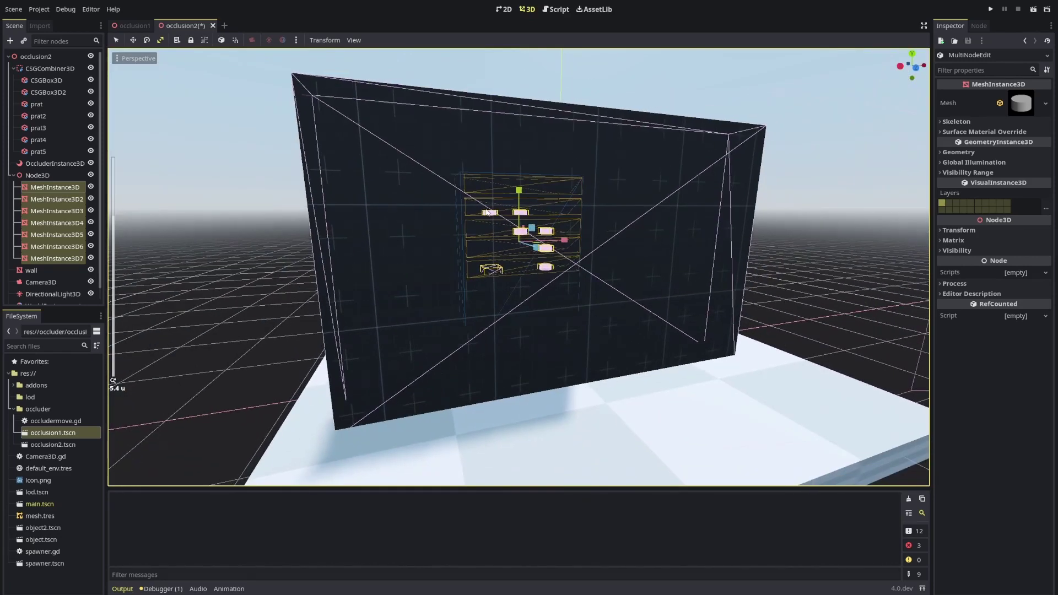
middle_drag(488, 212, 248, 94)
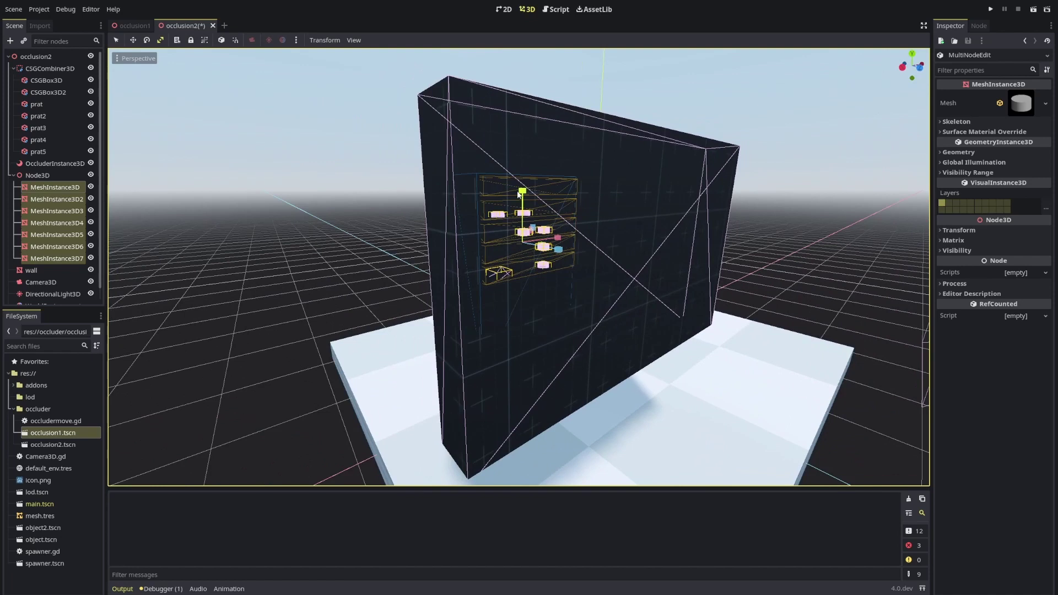
click(136, 59)
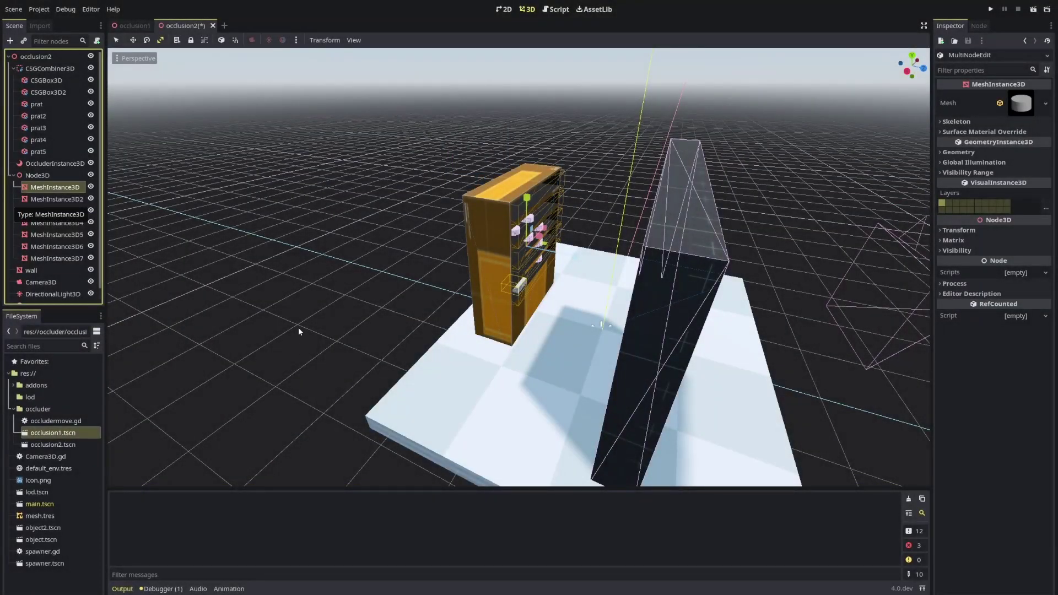
Create a new scene with a Node3D root holding copies of the CSG bookcase and its shelf mesh instances
click(225, 26)
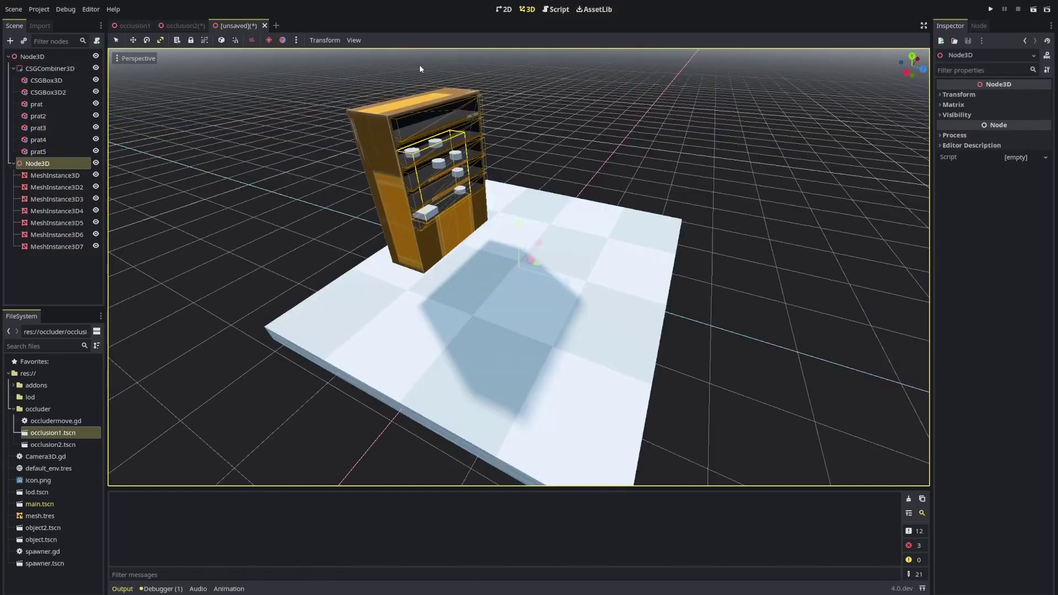
scroll(420, 69, down, 4)
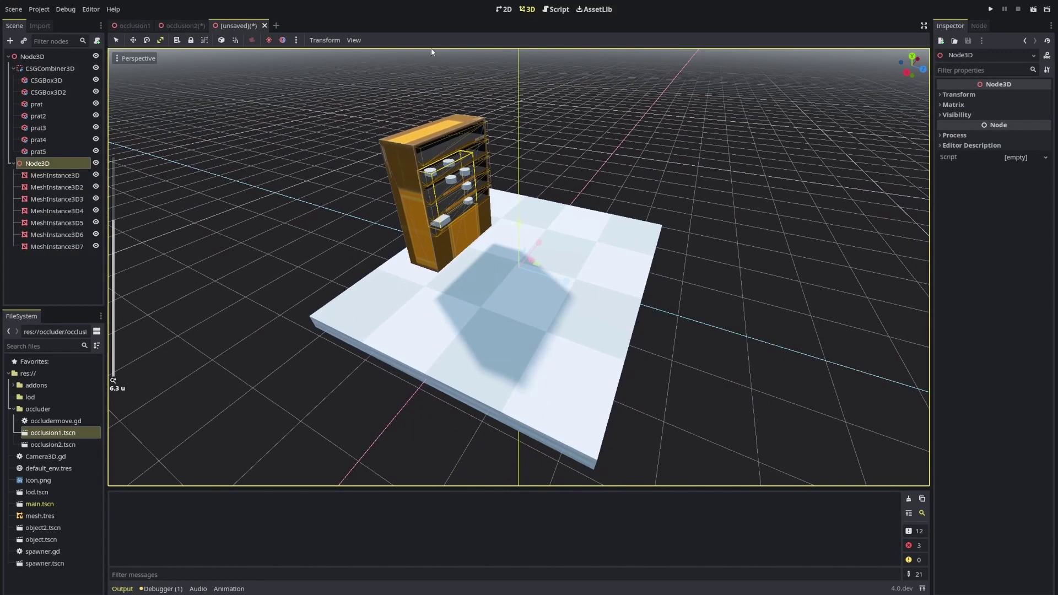
scroll(325, 97, up, 6)
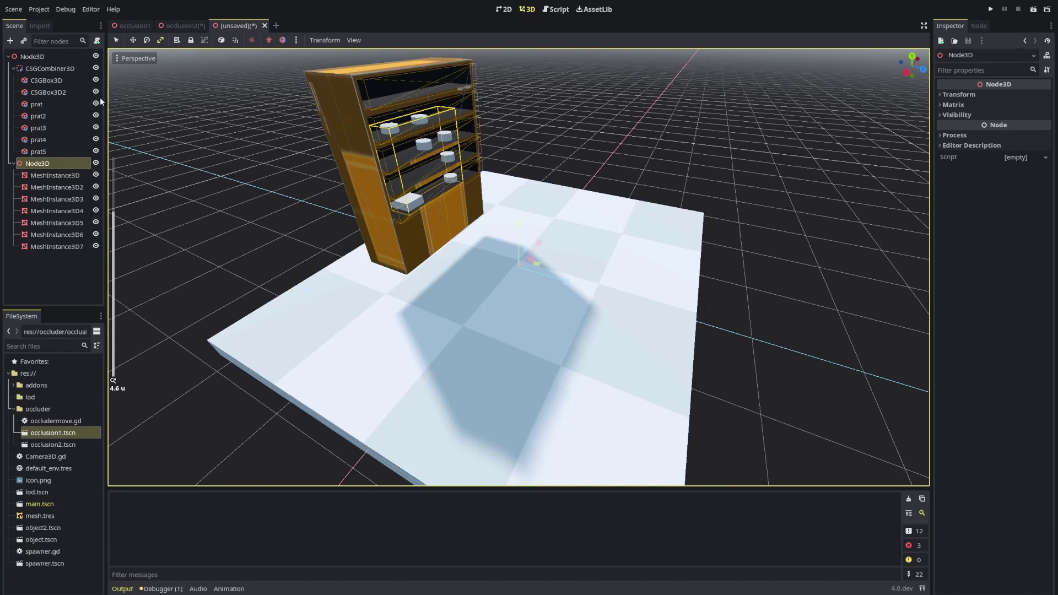
Add an OccluderInstance3D node under the new scene's root Node3D
right_click(35, 55)
click(72, 64)
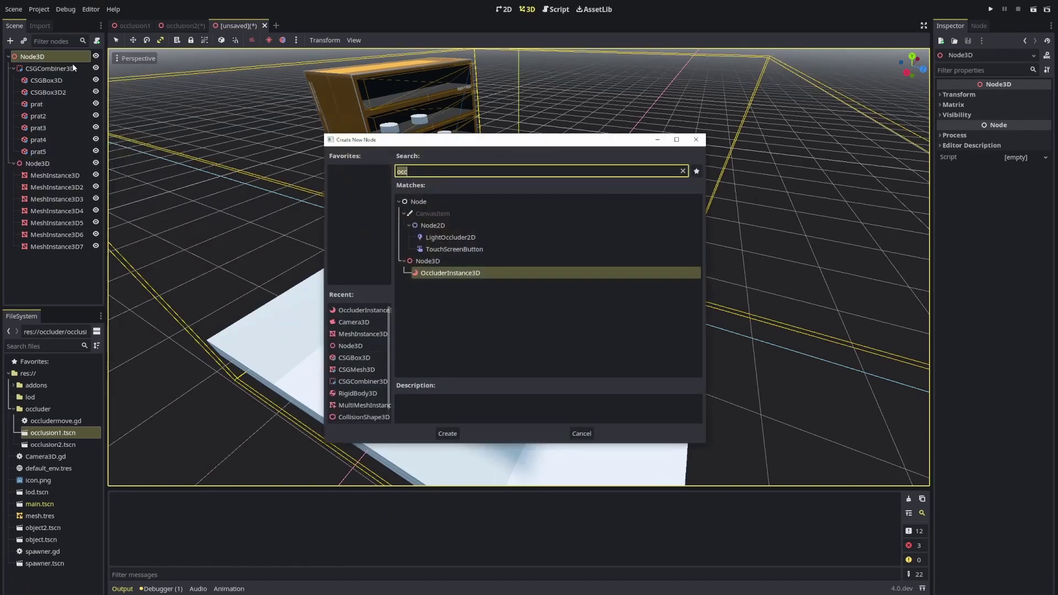
key(BackSpace)
key(Return)
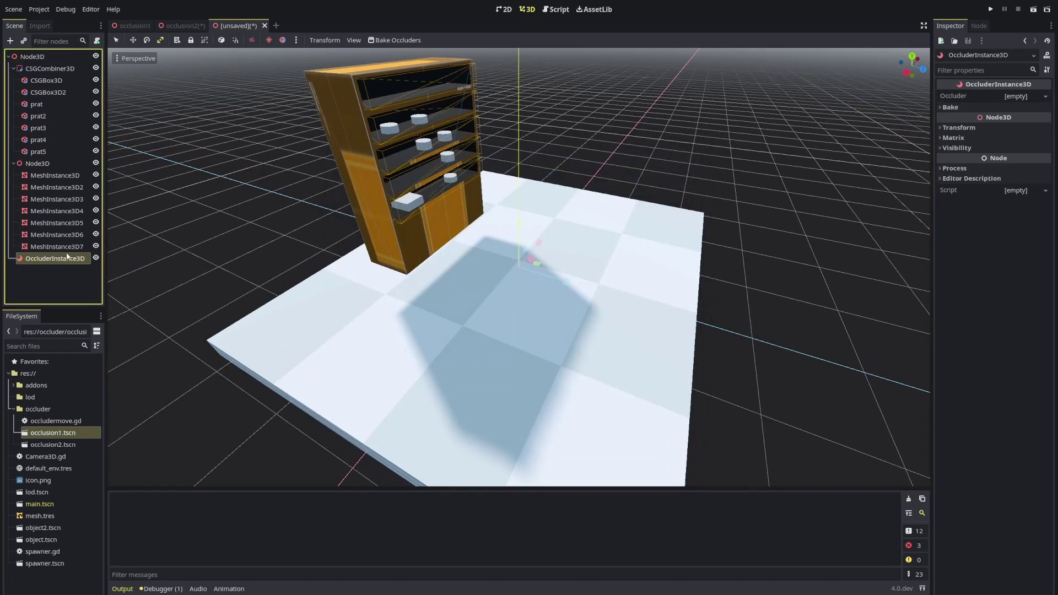
Assign a new Occluder3D resource to the OccluderInstance3D and bake the occluders
click(1030, 98)
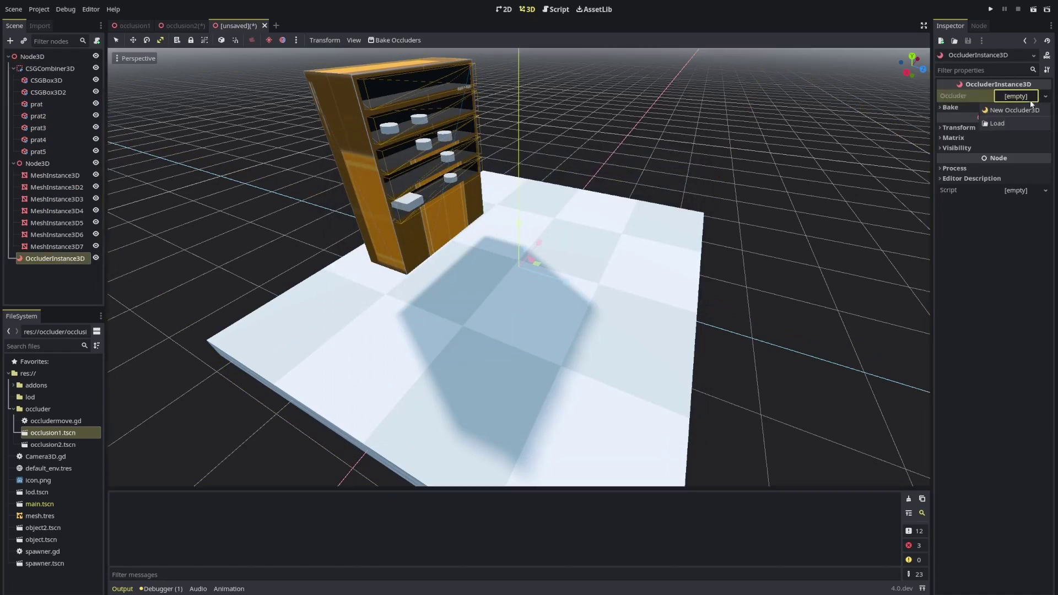
click(1008, 111)
click(407, 40)
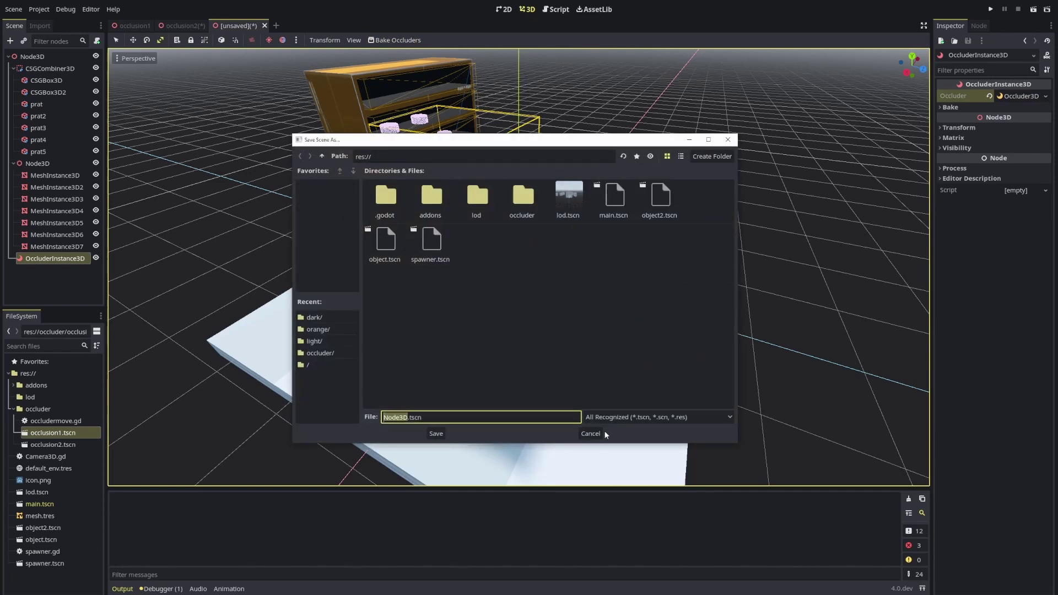
Save the new scene as o3.tscn in the occluder folder
click(596, 434)
key(ctrl+s)
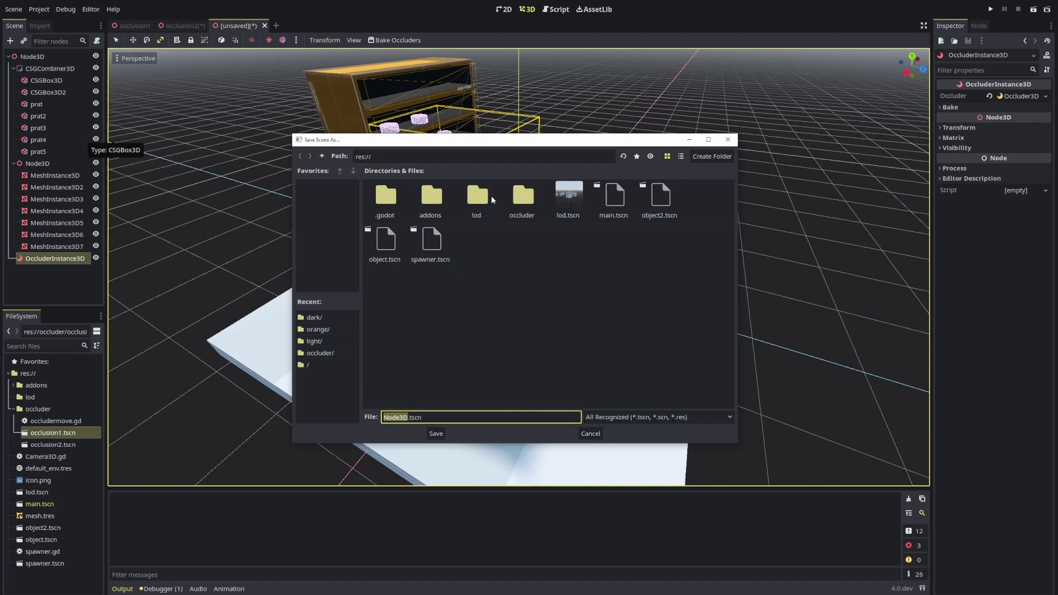
double_click(522, 196)
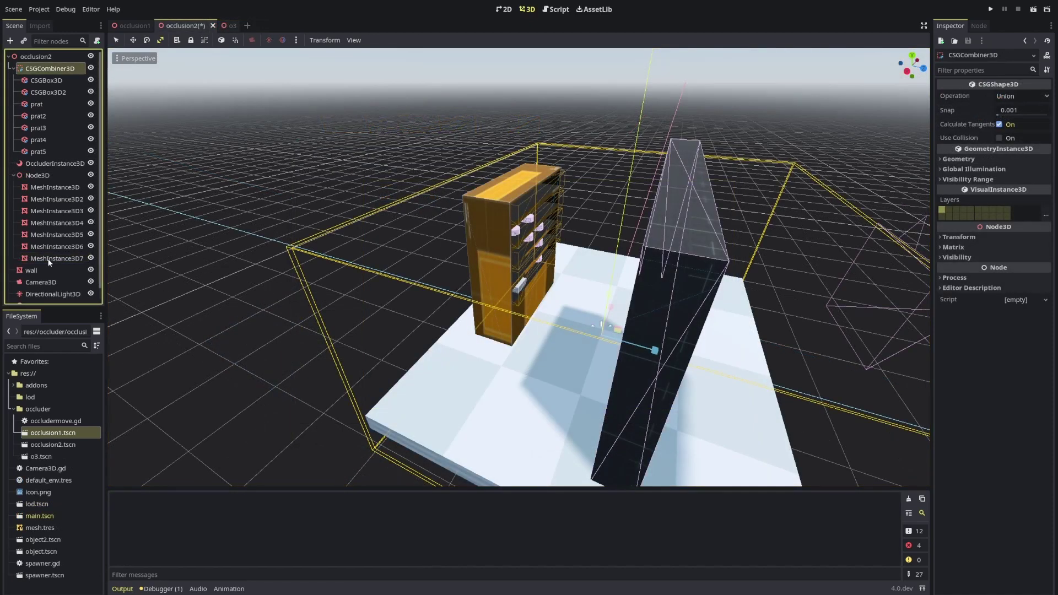
Delete the CSGCombiner3D, the OccluderInstance3D and the Node3D group of mesh instances from the occlusion2 scene
shift+click(48, 262)
key(Delete)
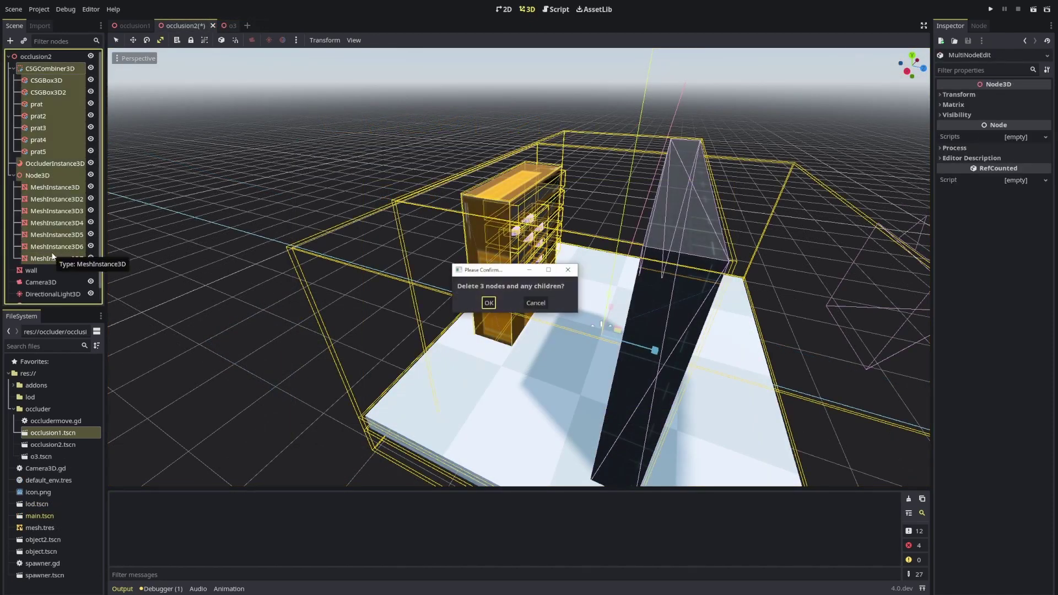
key(Return)
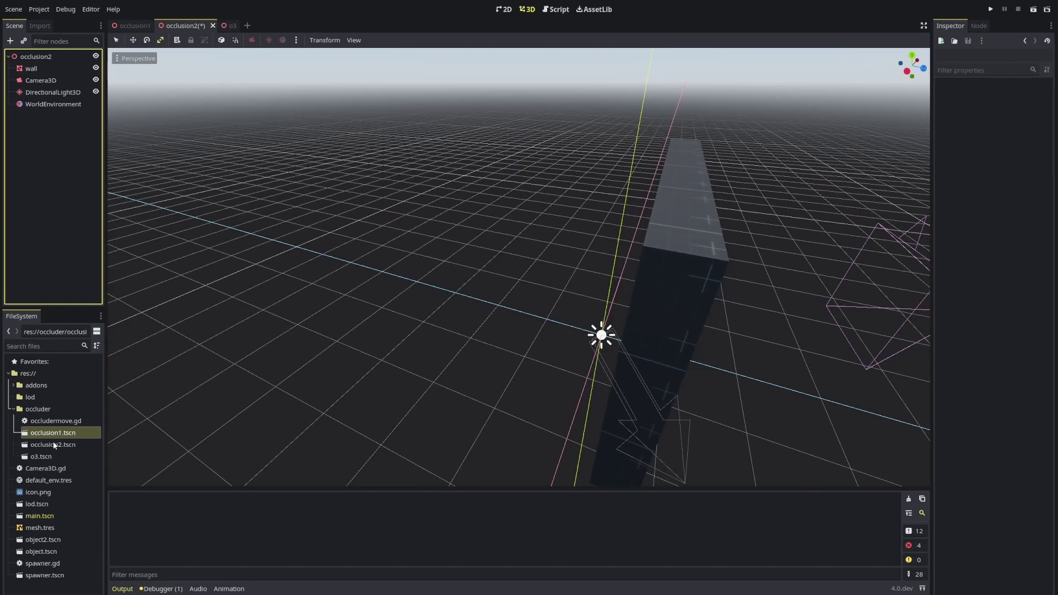
Instance o3.tscn in the occlusion2 scene and view the bookcase beside the wall from several angles
drag(37, 457, 32, 70)
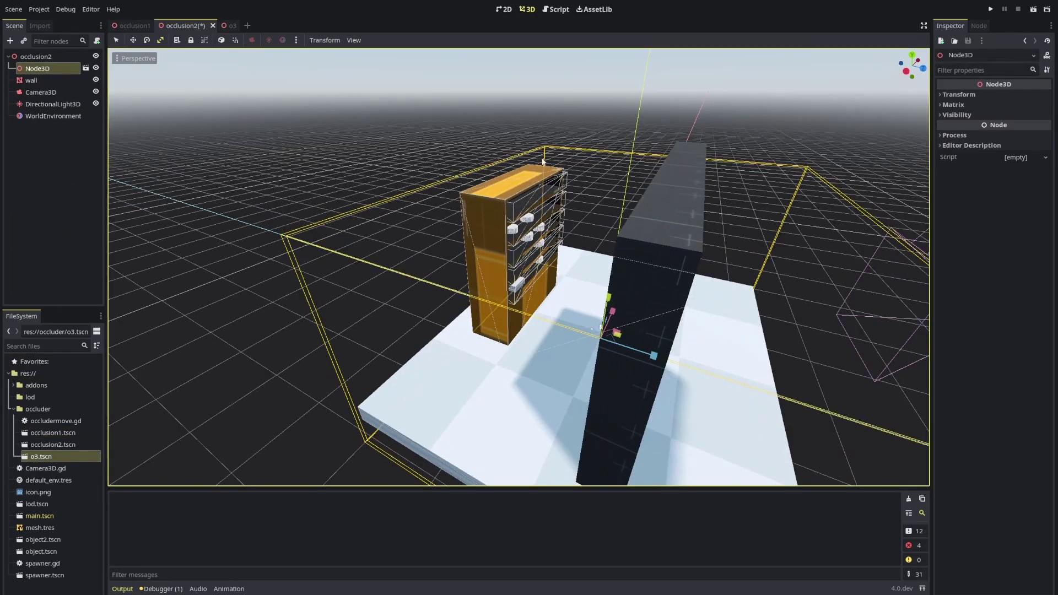
middle_drag(543, 160, 550, 216)
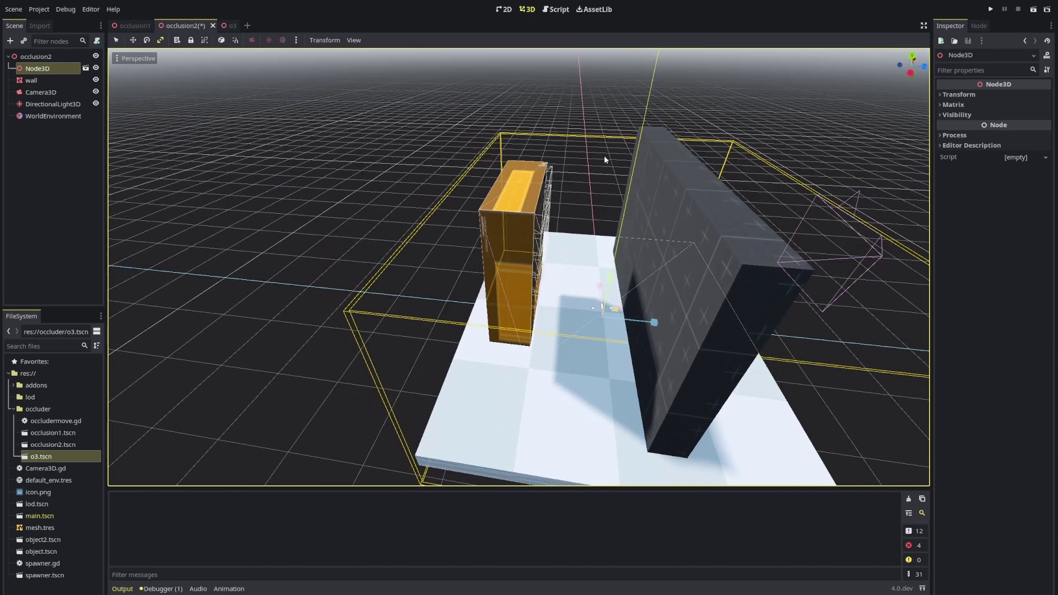
middle_drag(606, 160, 540, 274)
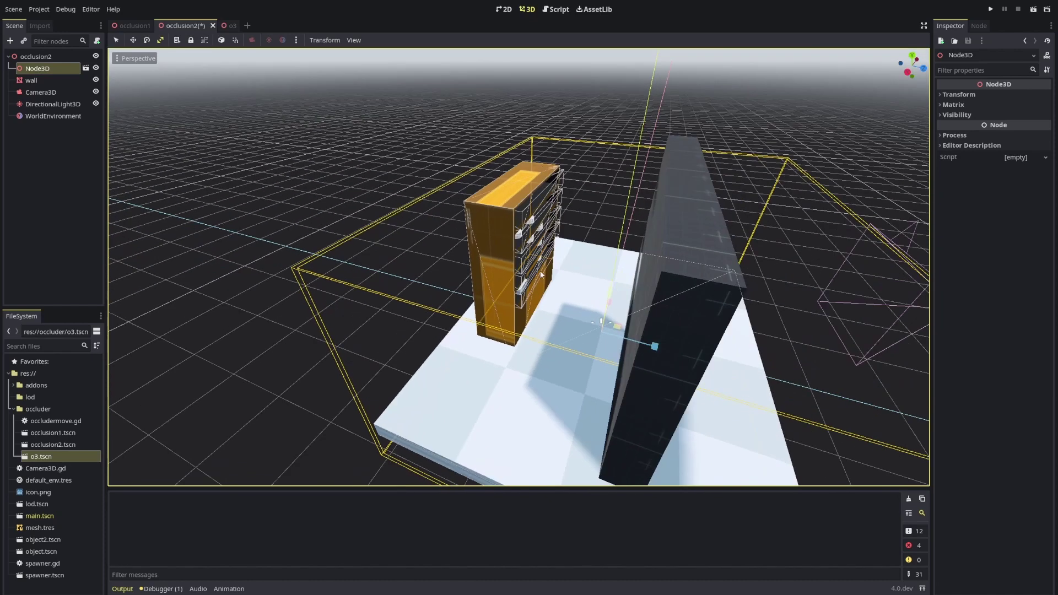
Move the wall node out of the occlusion2 scene and into the o3 scene under its root Node3D
click(85, 71)
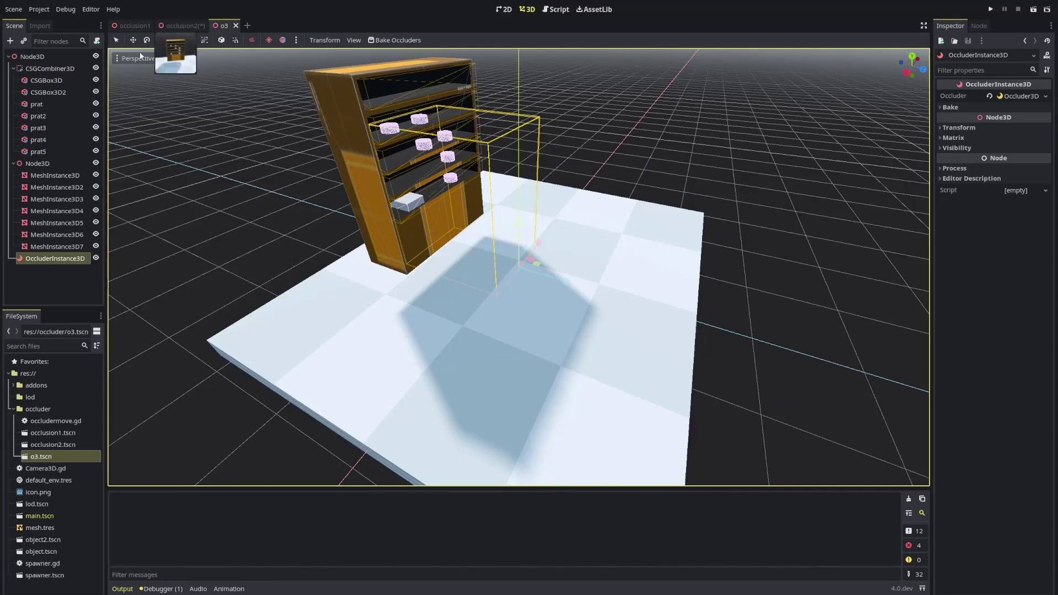
key(ctrl+shift+Tab)
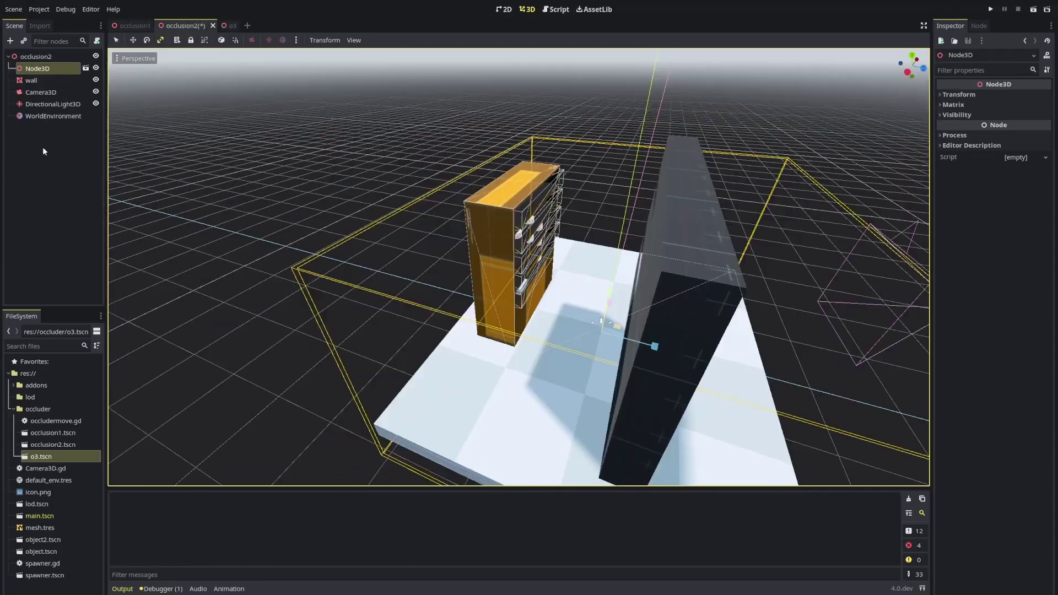
click(35, 80)
click(229, 25)
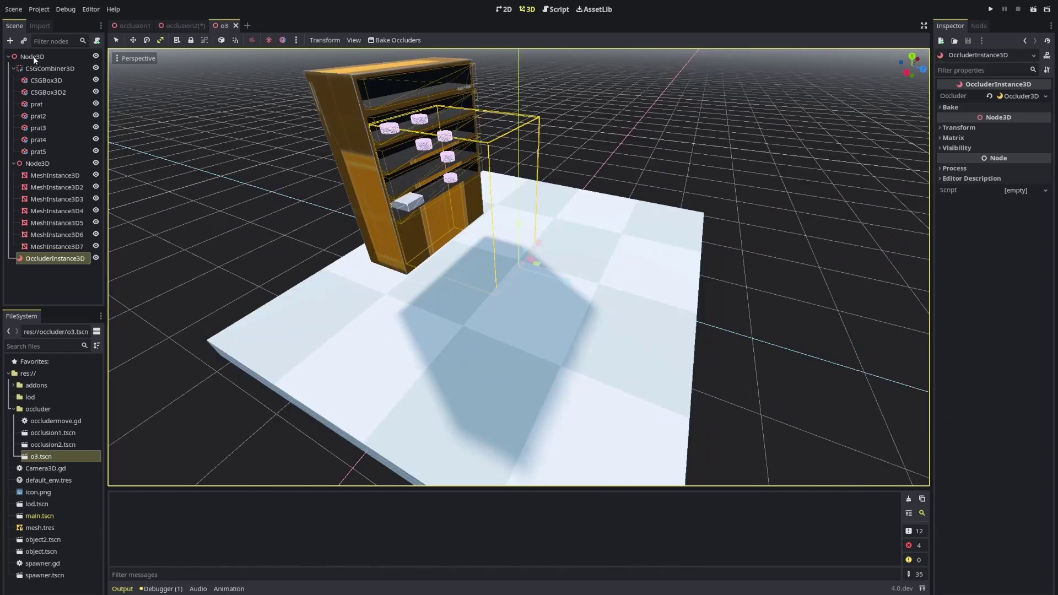
click(174, 25)
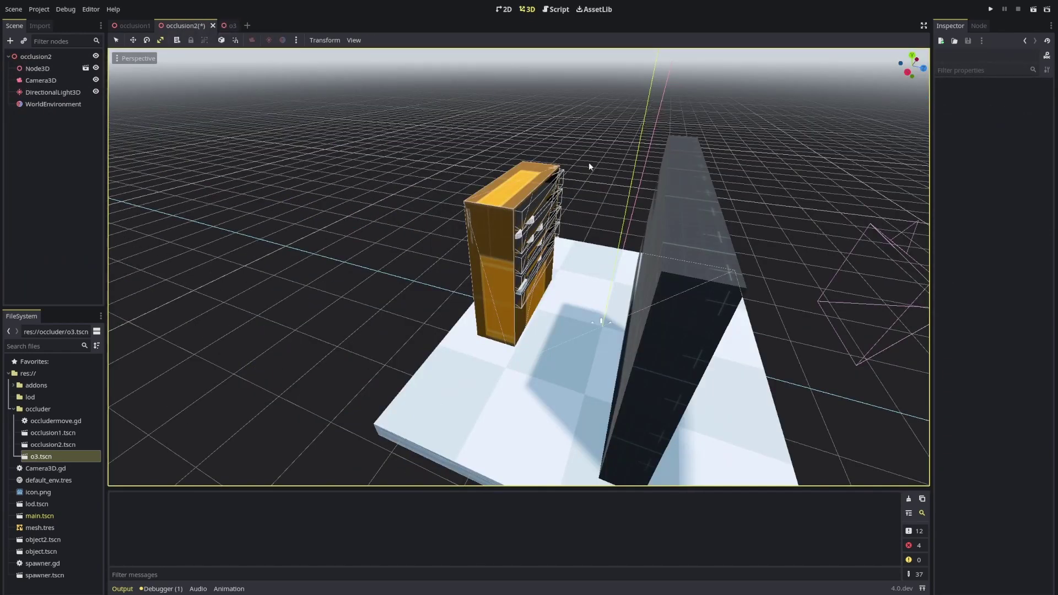
middle_drag(635, 199, 137, 107)
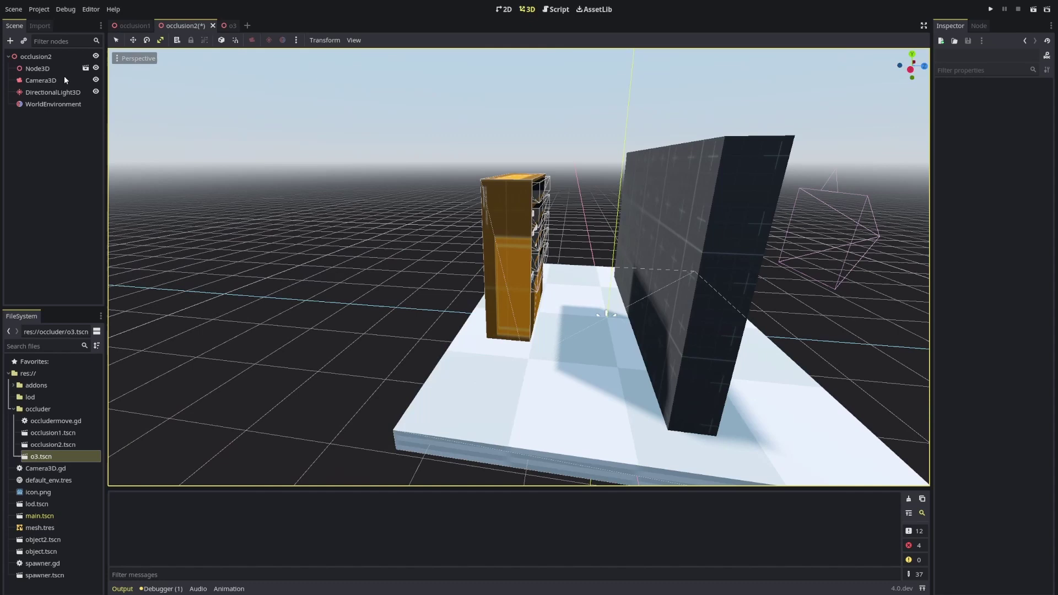
Return to the o3 scene, select its OccluderInstance3D and try to rebake the occluders with the wall present
click(78, 74)
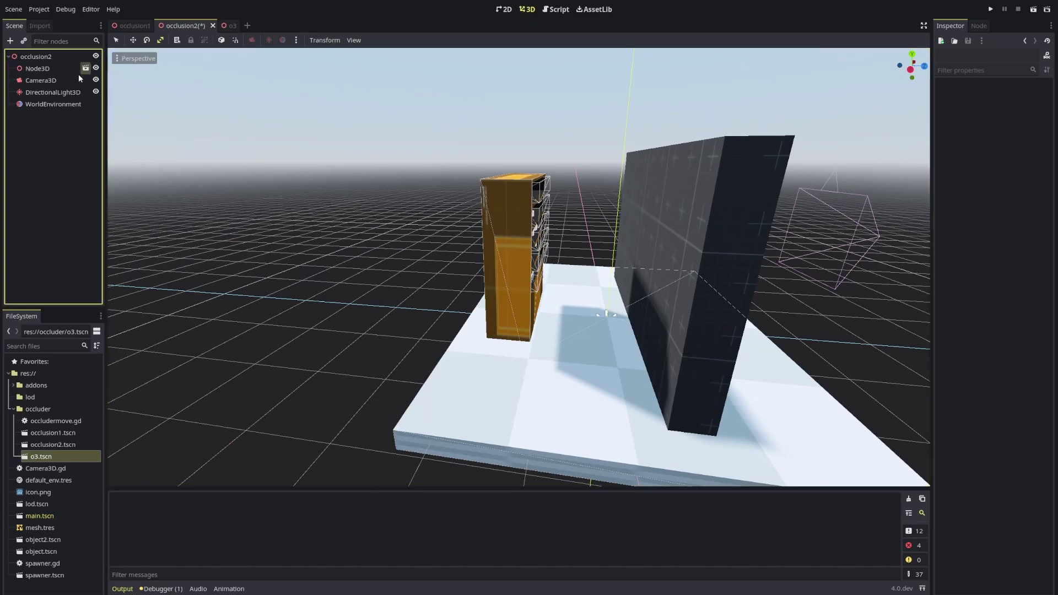
key(ctrl+Tab)
click(60, 258)
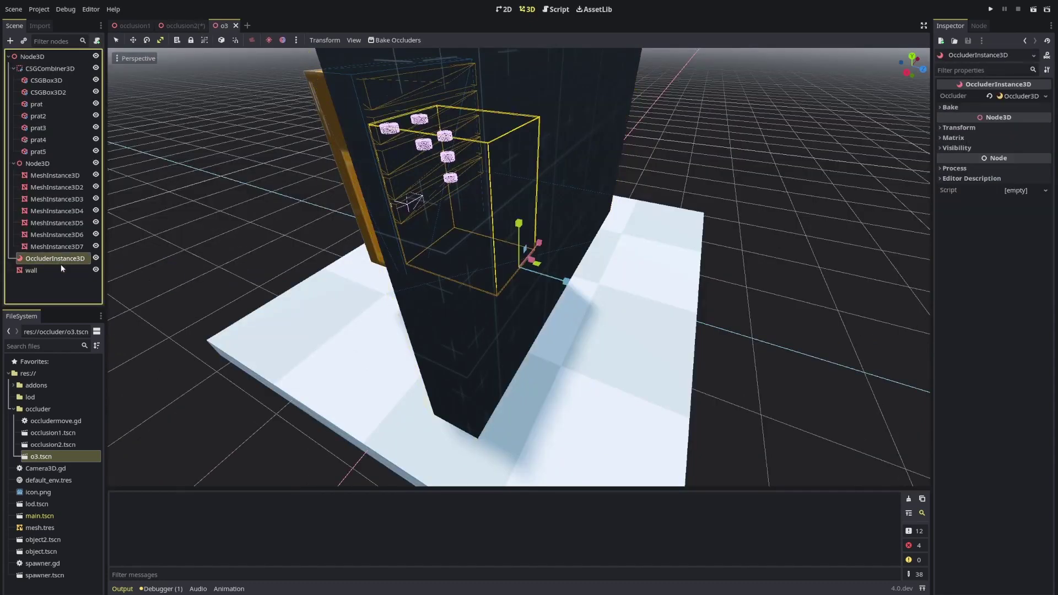
middle_drag(308, 227, 541, 74)
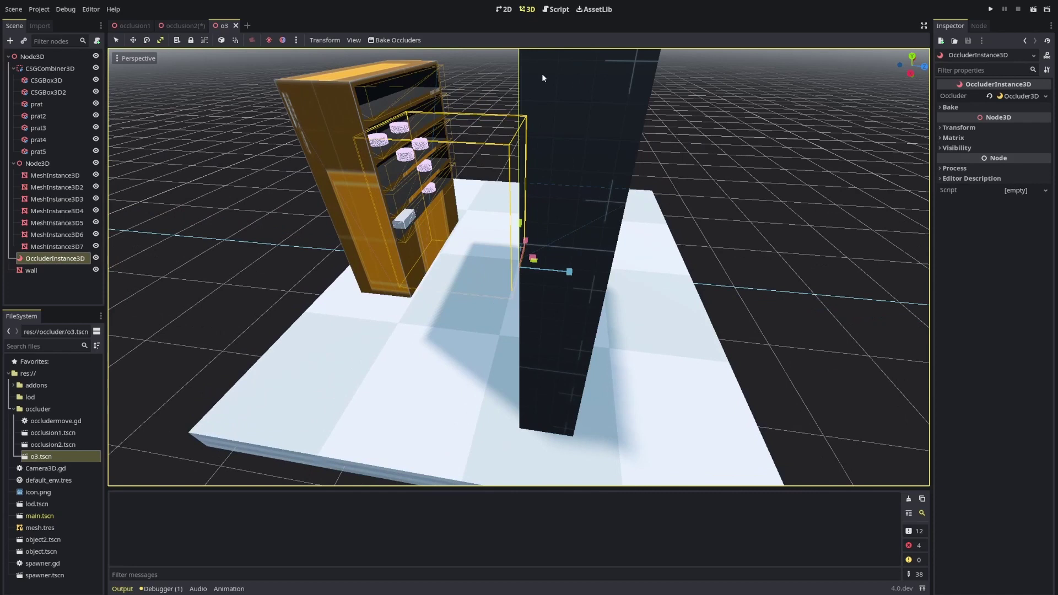
click(399, 41)
middle_drag(443, 141, 676, 78)
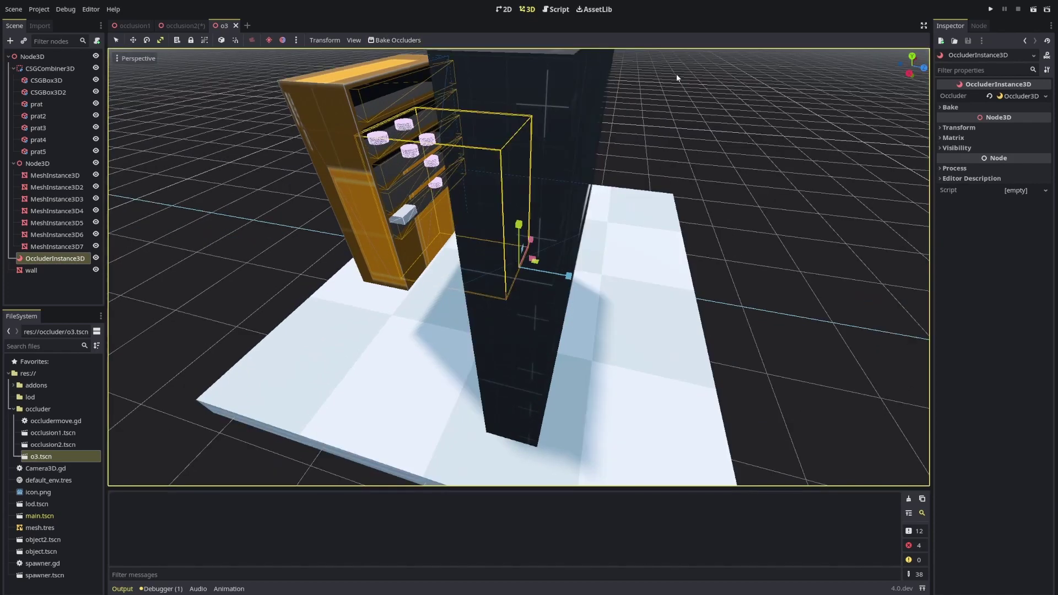
Inspect the options of the instance's Occluder3D resource and look up its properties in the Occluder3D class reference
click(1013, 96)
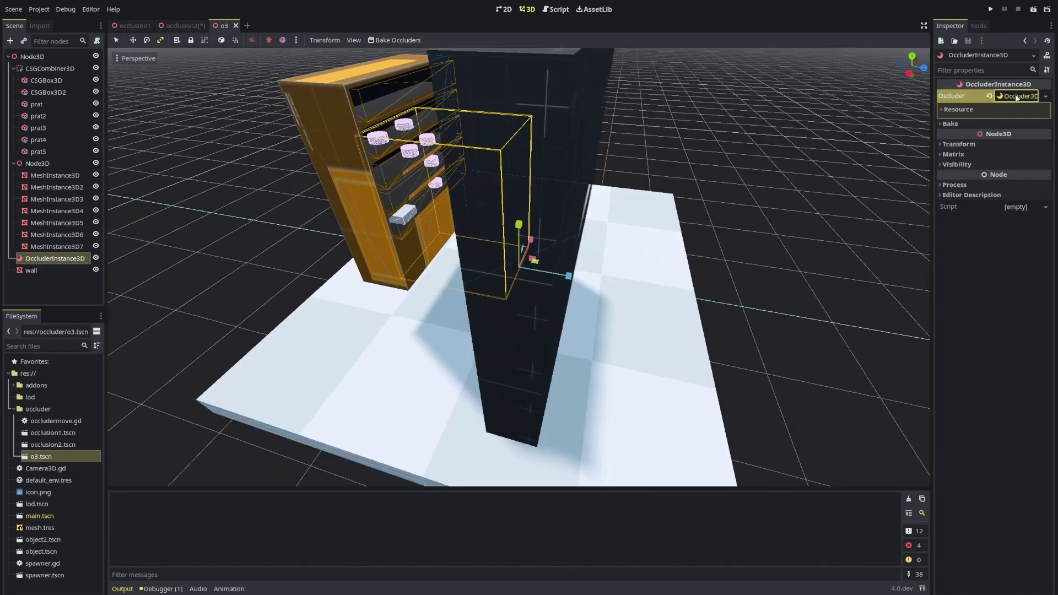
right_click(1027, 99)
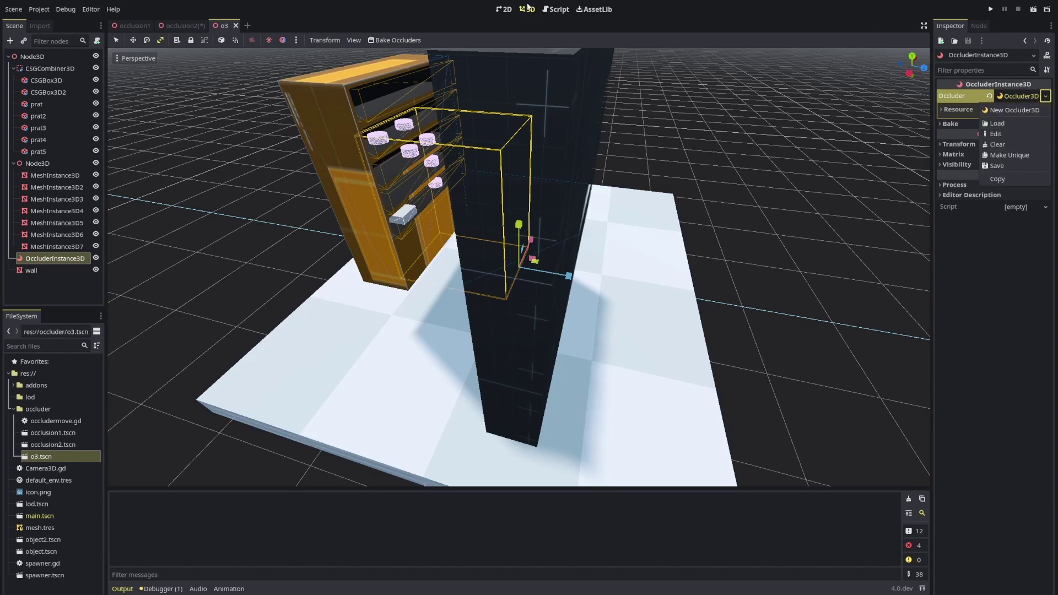
click(113, 9)
click(121, 24)
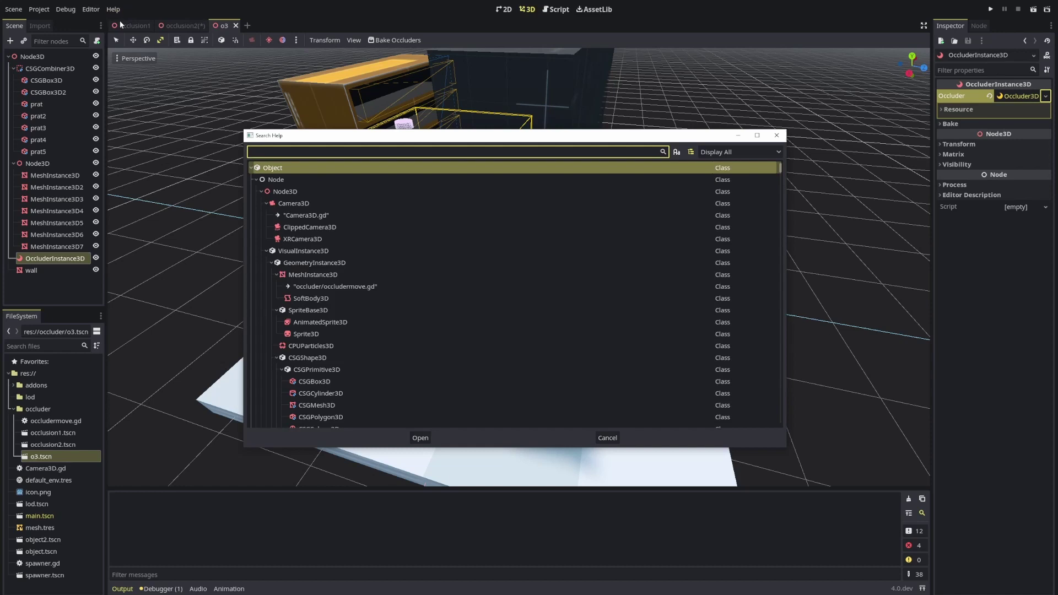
text(occlud)
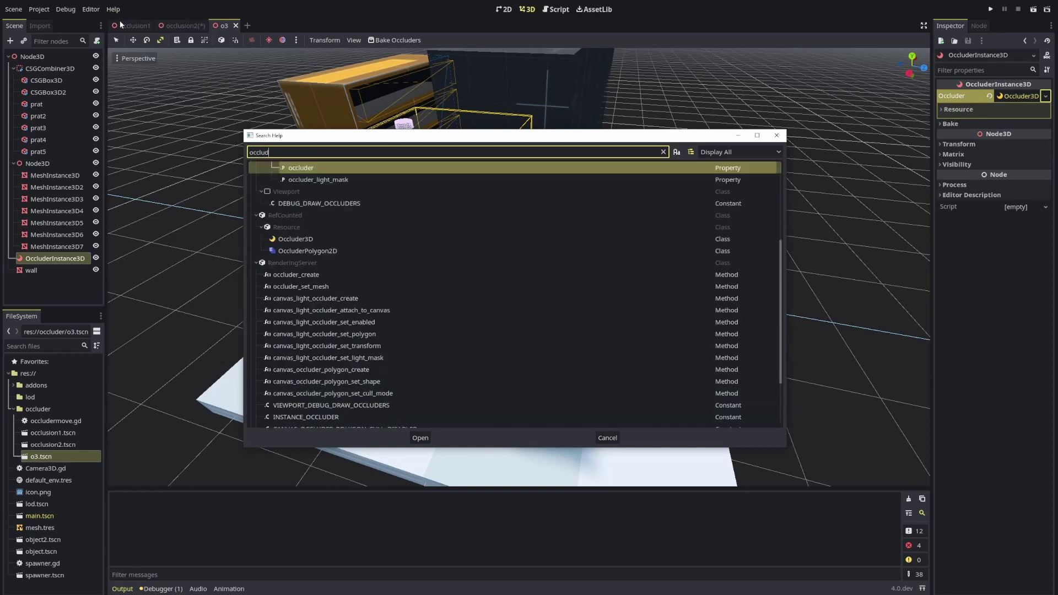
text(er3df)
key(BackSpace)
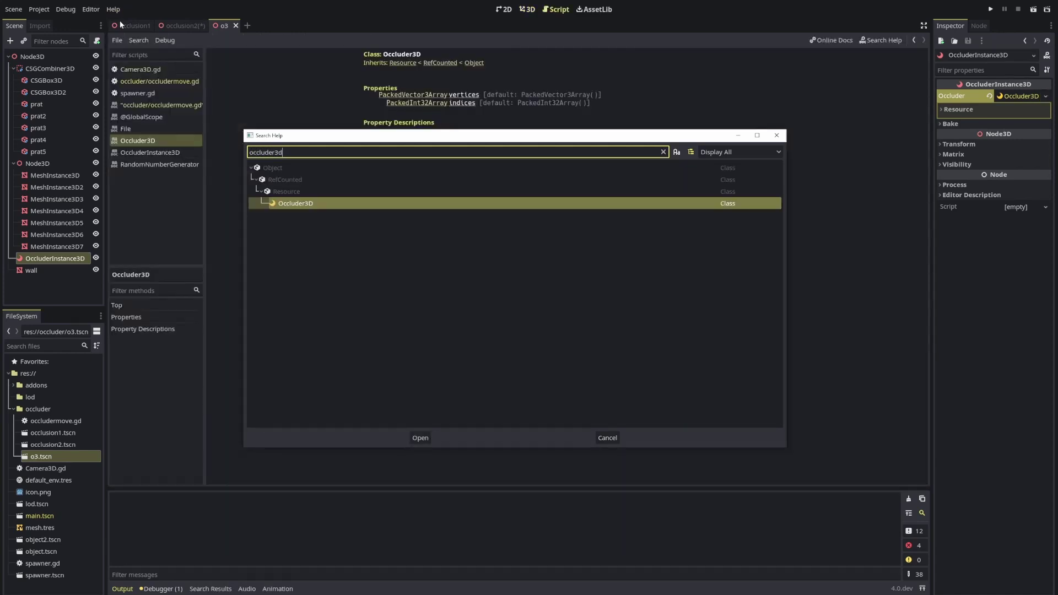
key(Return)
triple_click(526, 216)
drag(526, 215, 347, 84)
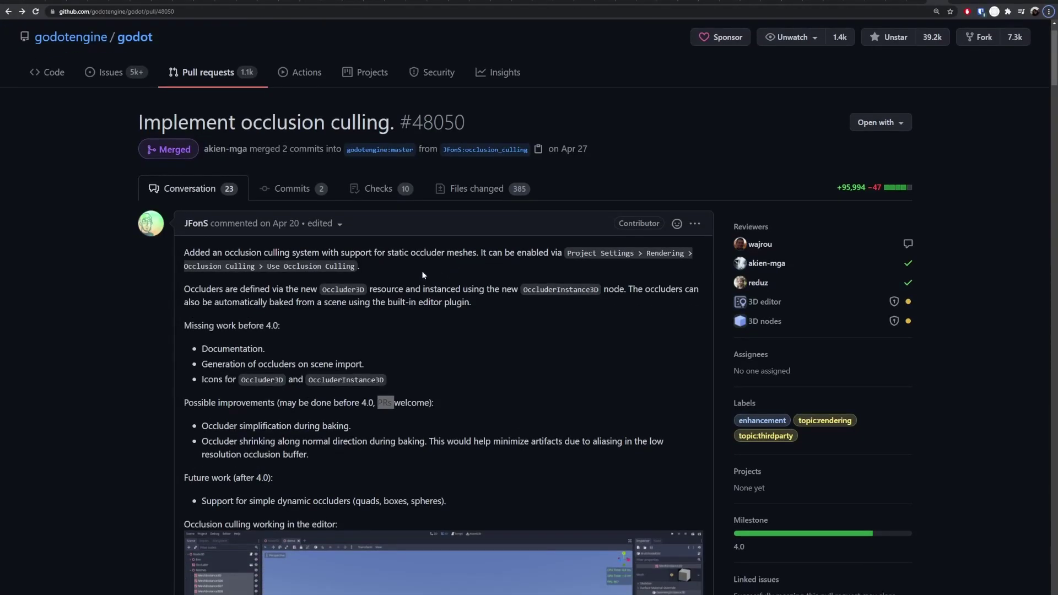
Switch to the browser and read the opening description of Godot pull request #48050 on GitHub, "Implement occlusion culling"
click(392, 308)
scroll(308, 255, down, 20)
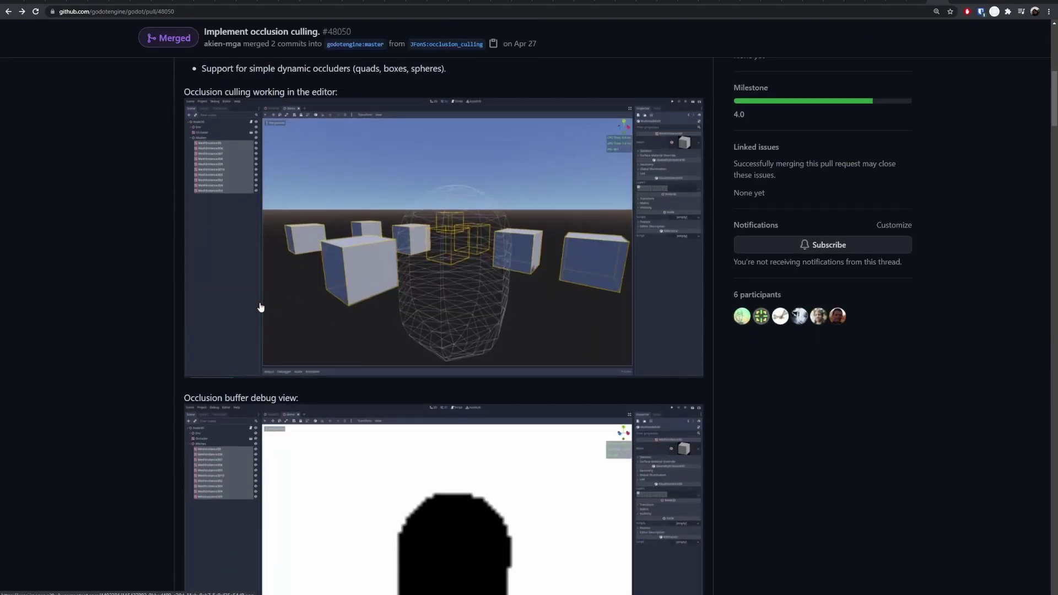
double_click(216, 249)
drag(270, 250, 322, 249)
click(324, 250)
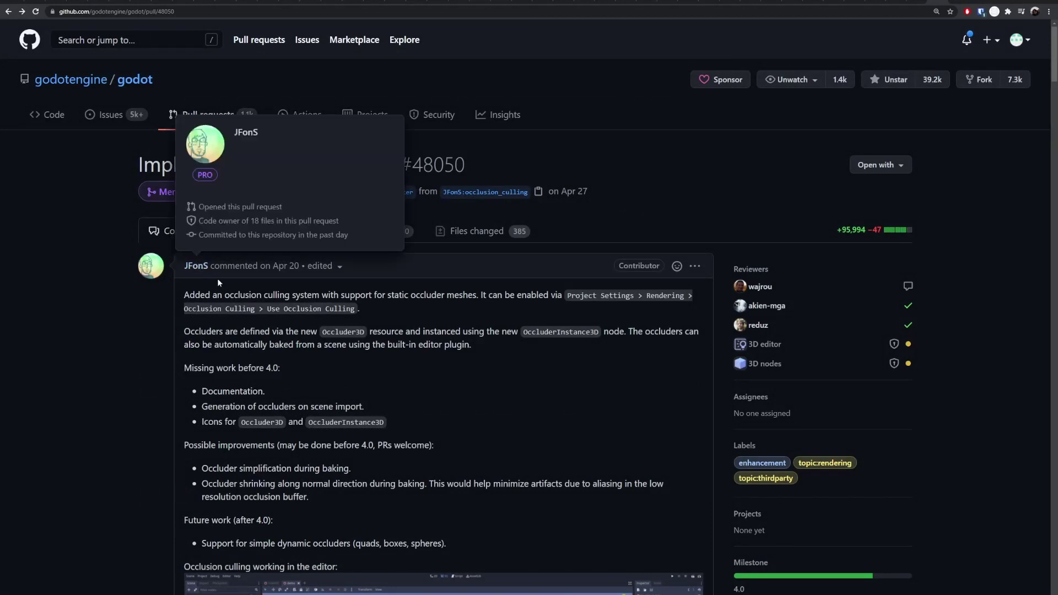
scroll(145, 330, down, 3)
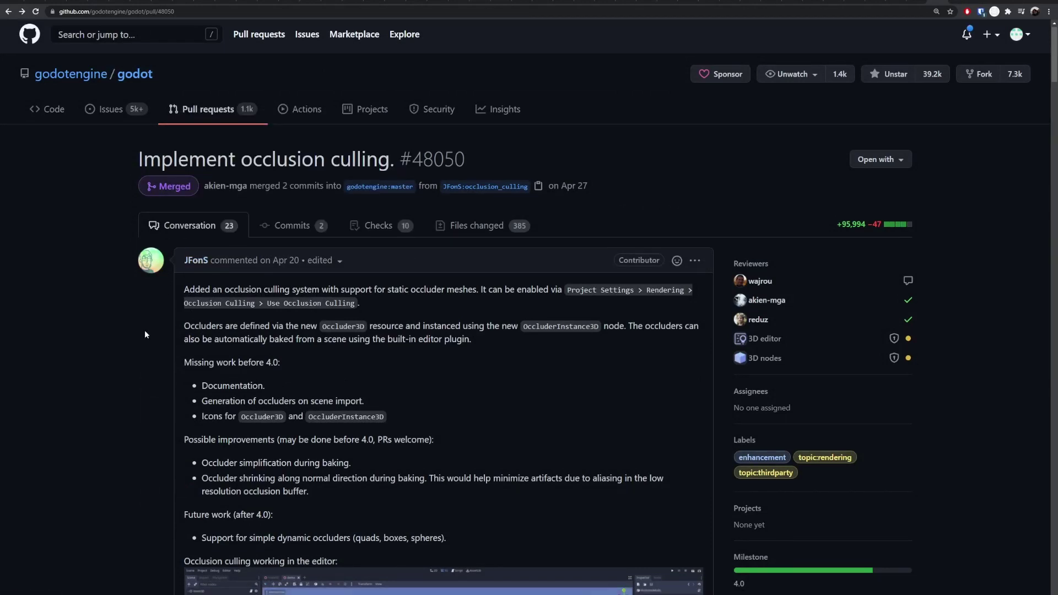
scroll(277, 229, up, 3)
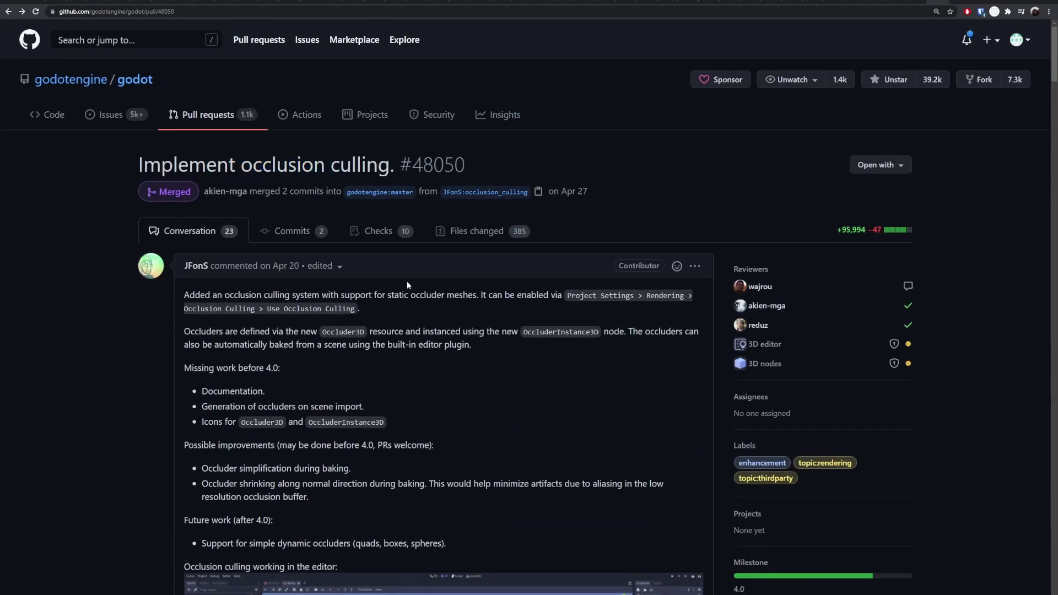
Read the pull request's missing work, possible improvements and future work, and skim its editor screenshots and comments
scroll(389, 298, down, 5)
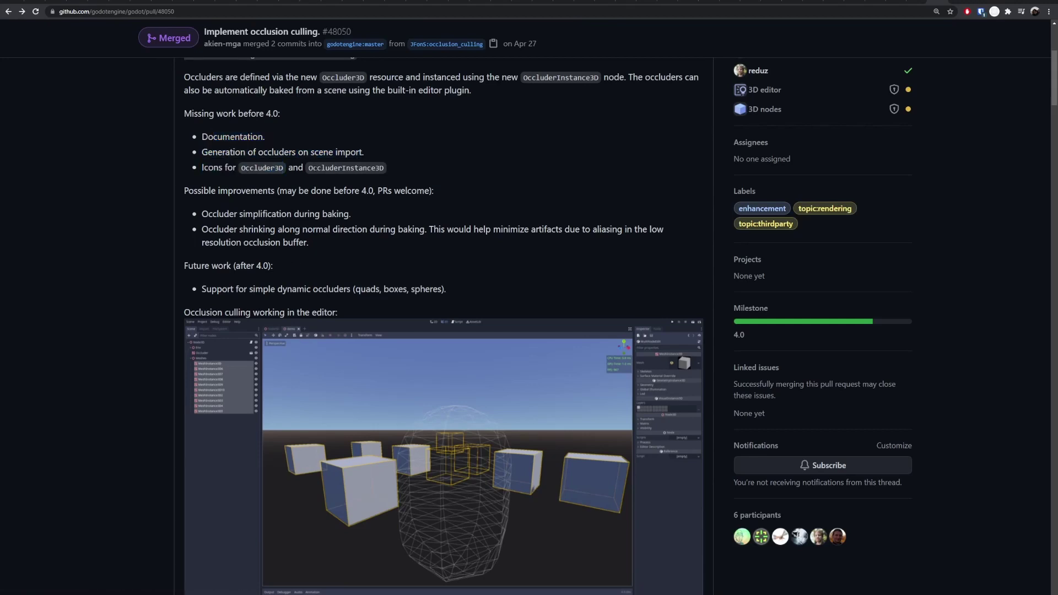
scroll(316, 201, down, 1)
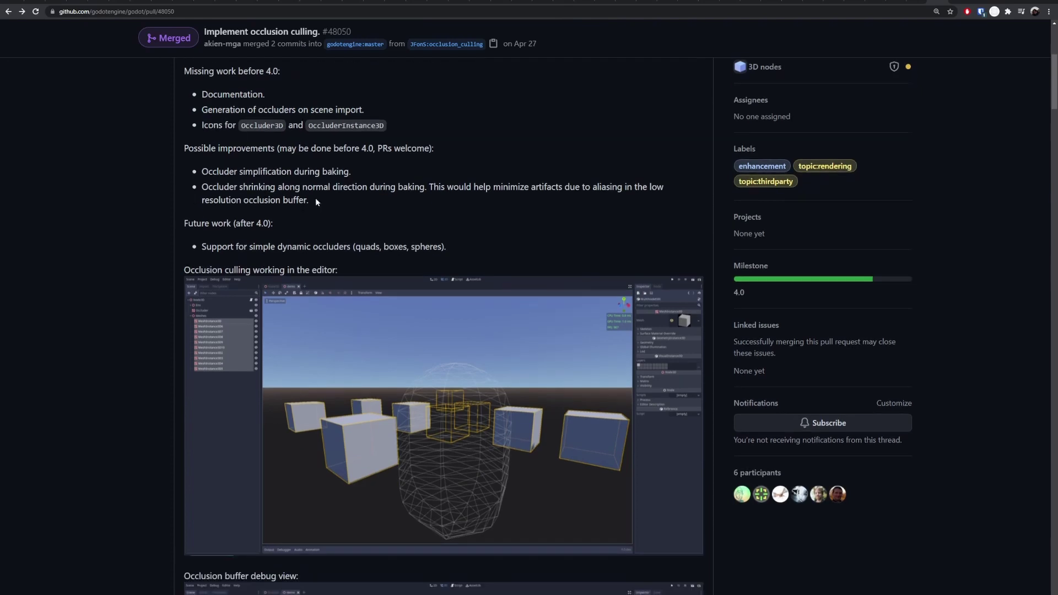
scroll(165, 298, down, 7)
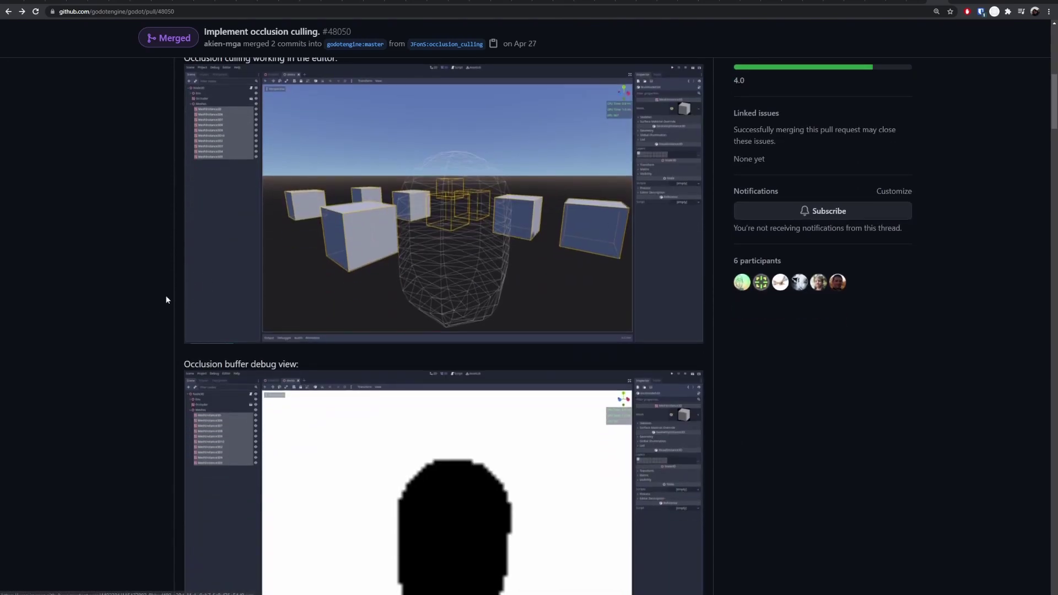
scroll(246, 350, down, 10)
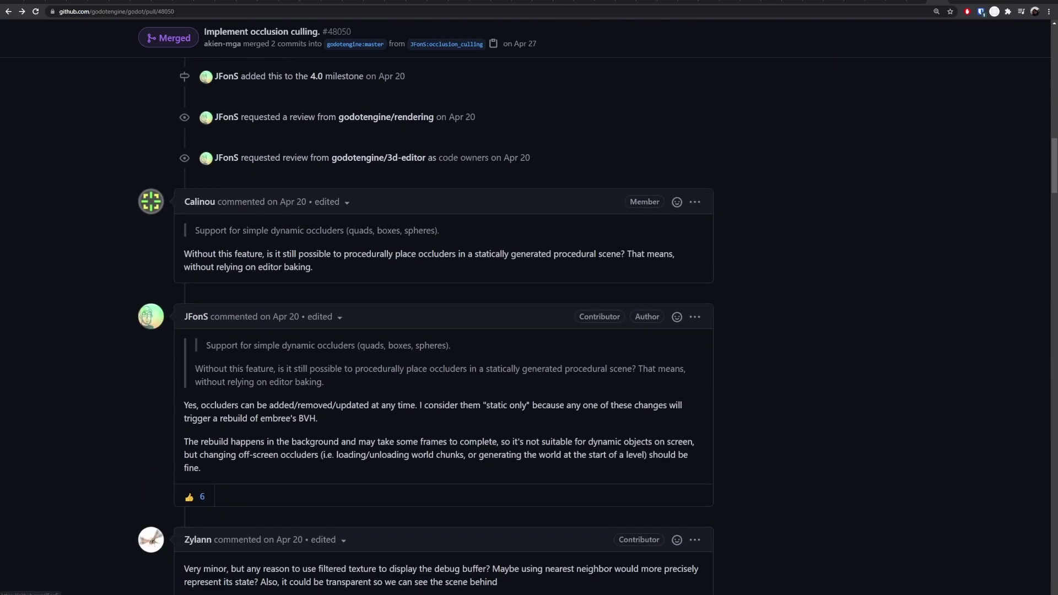
scroll(790, 292, up, 6)
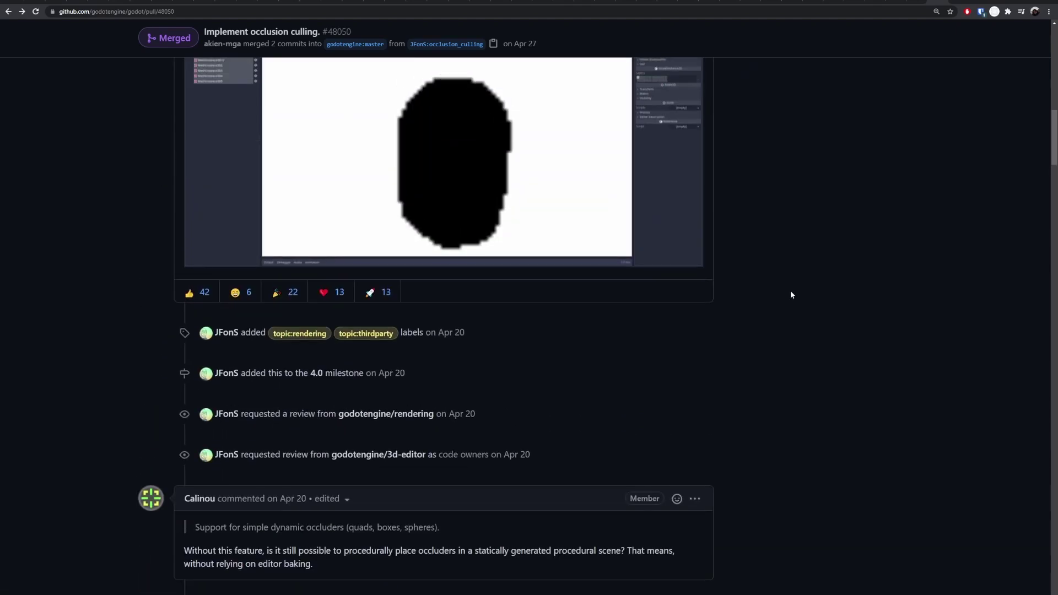